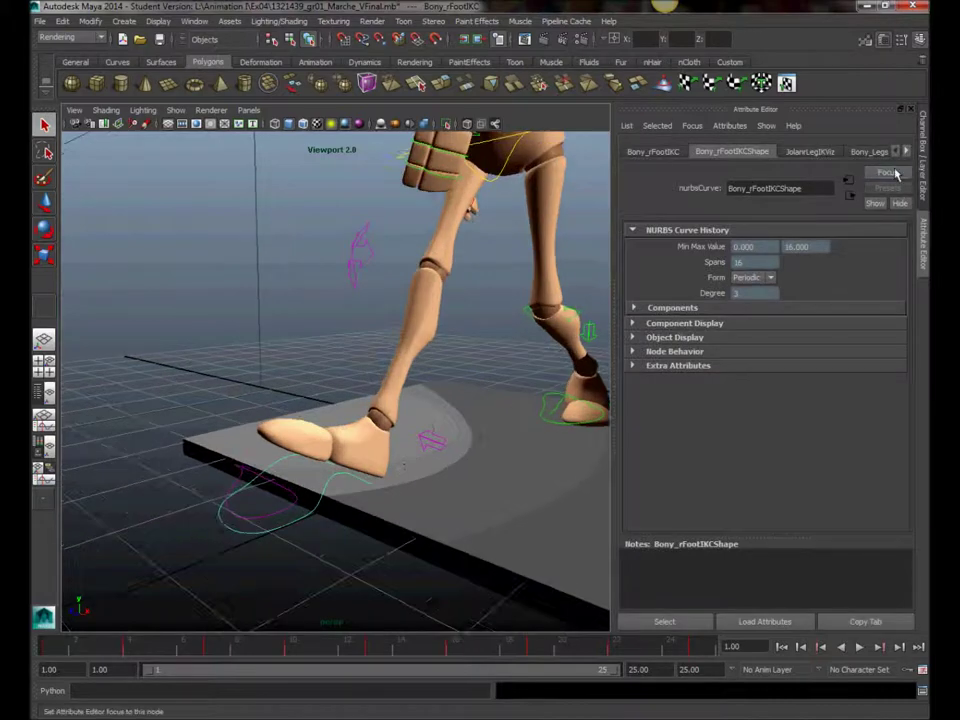
Step: Show the Channel Box for the right foot control and try adjusting its Toe Up Dn and Foot Tilt attributes, undoing both
{"action": "left_click", "coordinate": [924, 175]}
{"action": "middle_click_drag", "start_coordinate": [580, 352], "coordinate": [765, 305]}
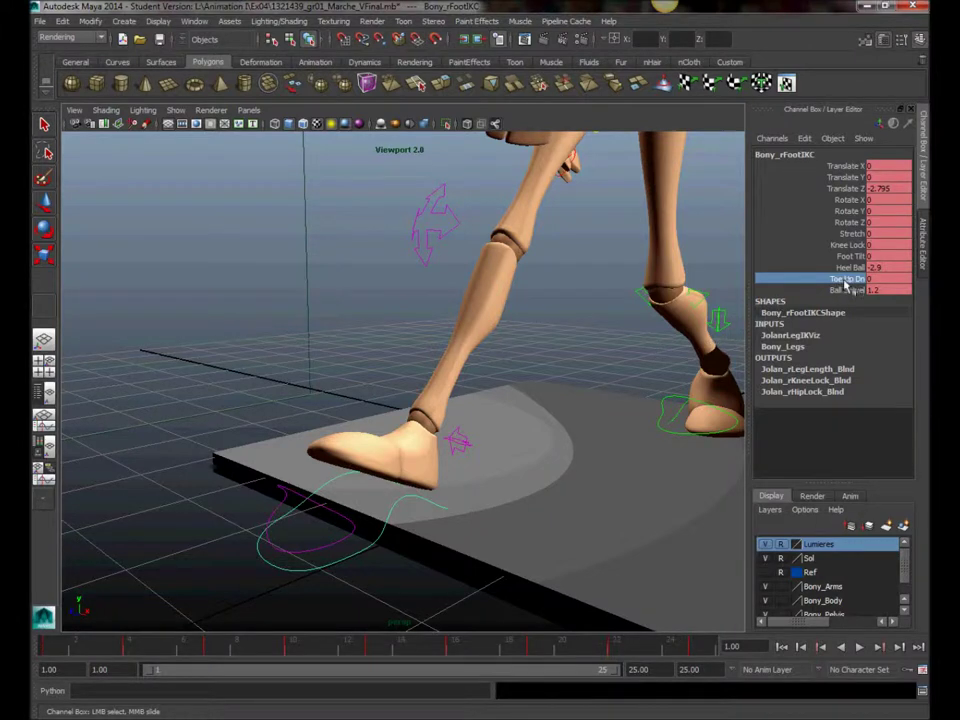
{"action": "middle_click_drag", "start_coordinate": [513, 407], "coordinate": [482, 415]}
{"action": "key", "text": "ctrl+z"}
{"action": "left_click", "coordinate": [848, 257]}
{"action": "middle_click_drag", "start_coordinate": [592, 403], "coordinate": [572, 408]}
{"action": "key", "text": "ctrl+z"}
Step: Try moving the right foot control along Z with the Move tool and undo the move
{"action": "left_click_drag", "start_coordinate": [580, 431], "coordinate": [478, 448], "text": "alt"}
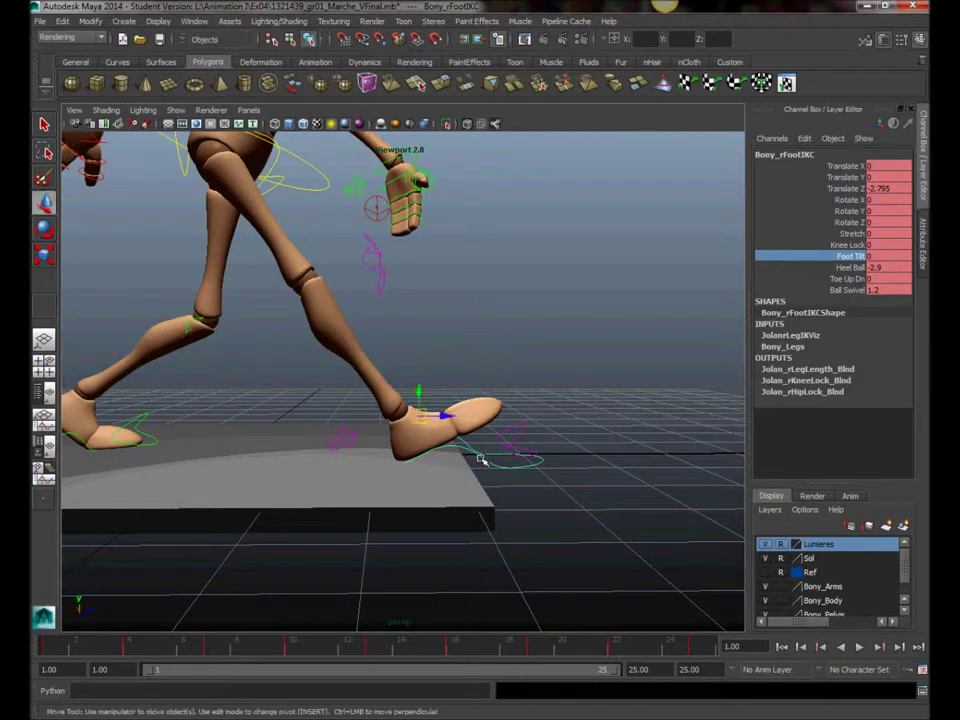
{"action": "left_click_drag", "start_coordinate": [428, 420], "coordinate": [252, 410]}
{"action": "left_click_drag", "start_coordinate": [453, 446], "coordinate": [411, 396], "text": "alt"}
{"action": "key", "text": "ctrl+z"}
Step: Rotate the character's head control to about -3.8 degrees in X, and deselect it
{"action": "middle_click_drag", "start_coordinate": [570, 338], "coordinate": [540, 418], "text": "alt"}
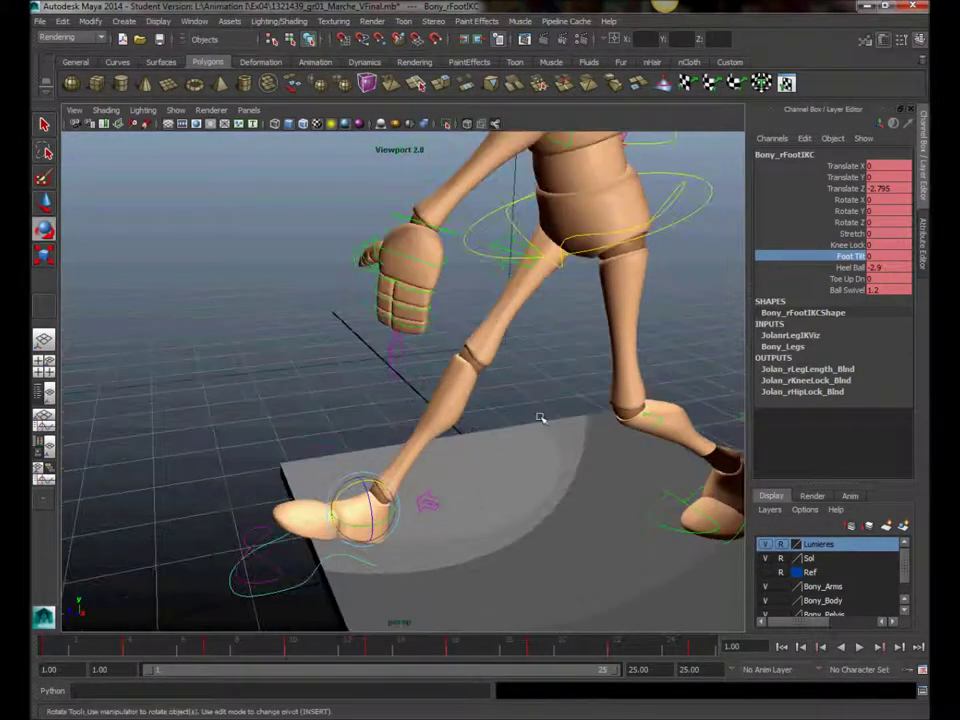
{"action": "left_click_drag", "start_coordinate": [540, 418], "coordinate": [620, 400], "text": "alt"}
{"action": "right_click_drag", "start_coordinate": [620, 400], "coordinate": [453, 364], "text": "alt"}
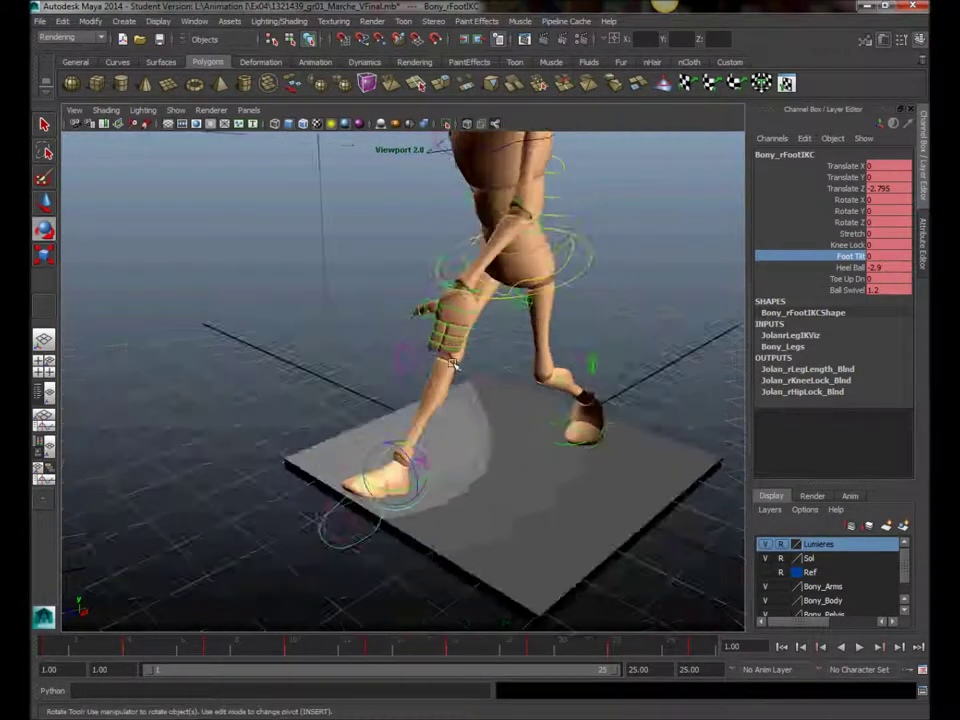
{"action": "left_click", "coordinate": [452, 286]}
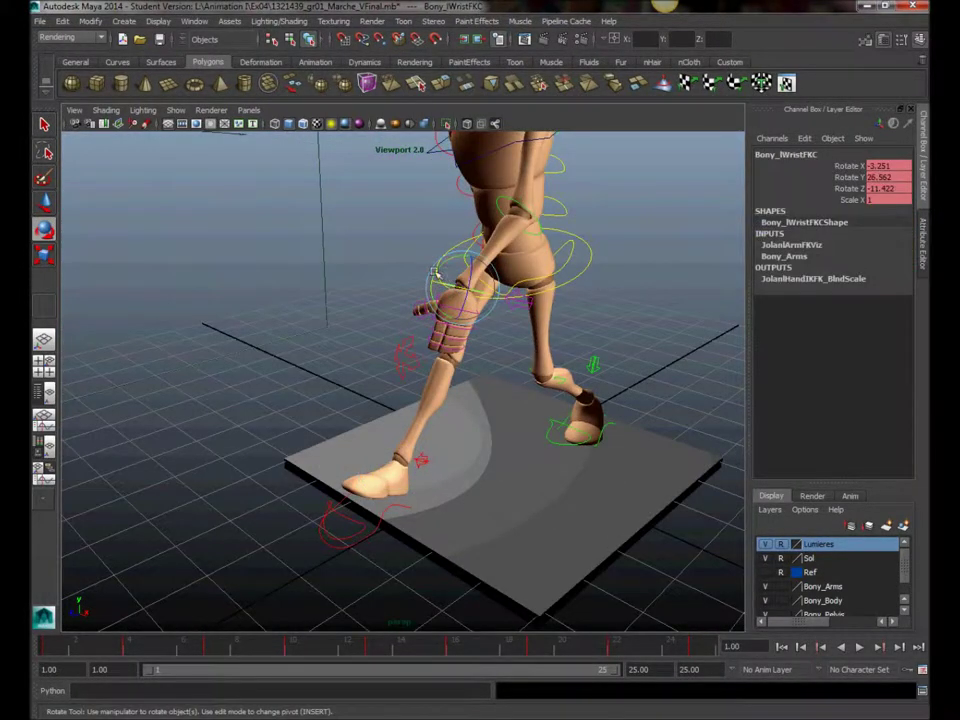
{"action": "left_click_drag", "start_coordinate": [459, 278], "coordinate": [470, 400], "text": "alt"}
{"action": "left_click", "coordinate": [452, 320]}
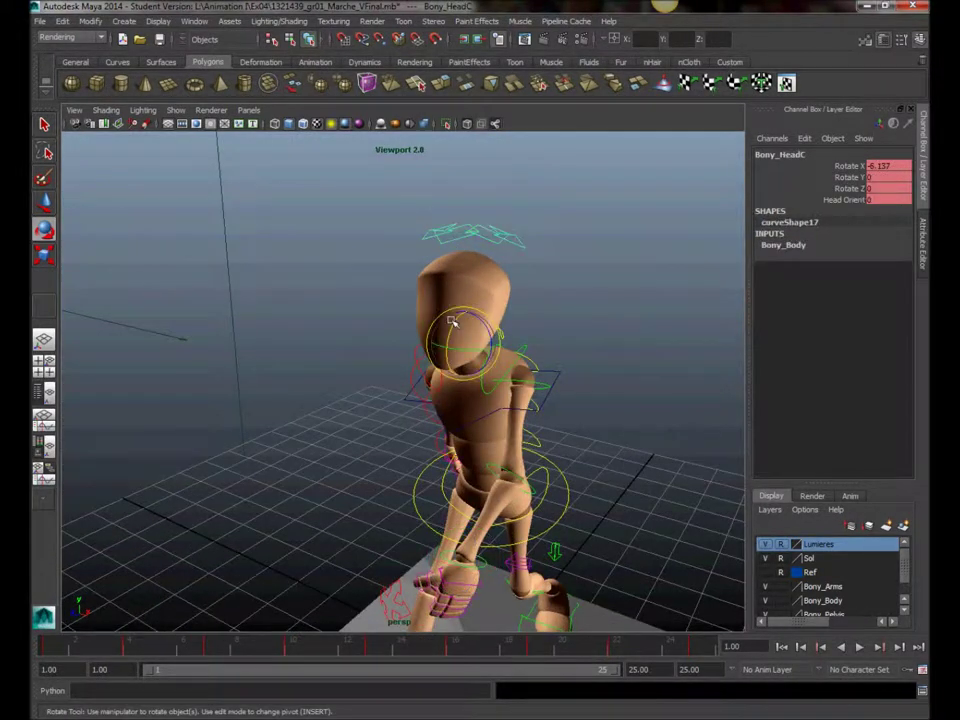
{"action": "left_click_drag", "start_coordinate": [452, 341], "coordinate": [452, 327]}
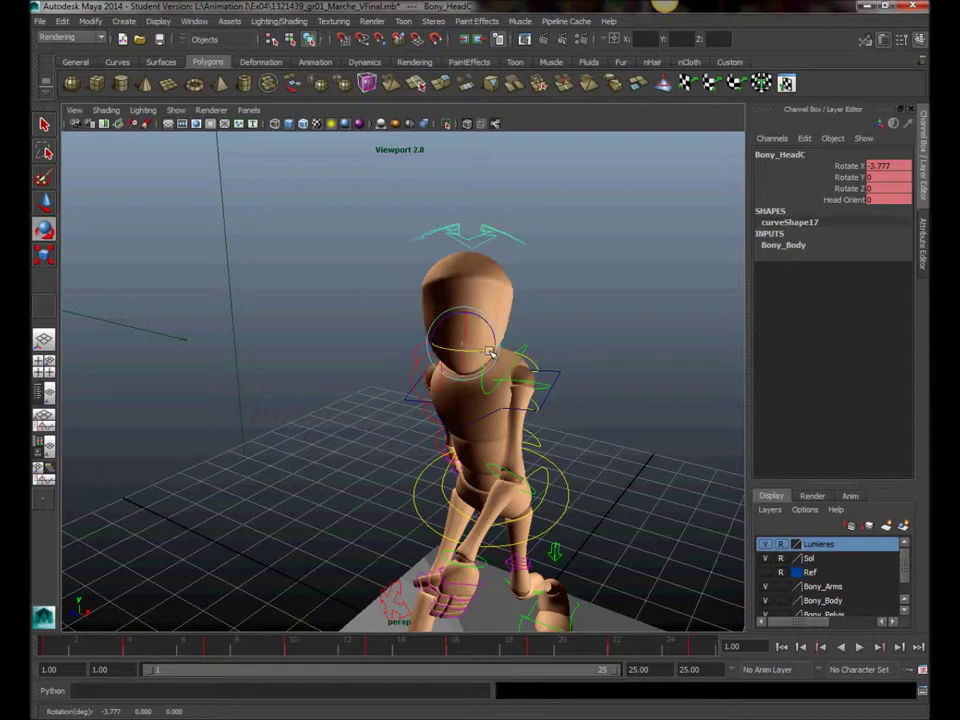
{"action": "left_click", "coordinate": [567, 336]}
Step: Play the character's walk cycle and examine it from both sides at full-body distance
{"action": "scroll", "coordinate": [567, 336], "scroll_direction": "down", "scroll_amount": 5}
{"action": "left_click_drag", "start_coordinate": [567, 336], "coordinate": [545, 395], "text": "alt"}
{"action": "key", "text": "alt+v"}
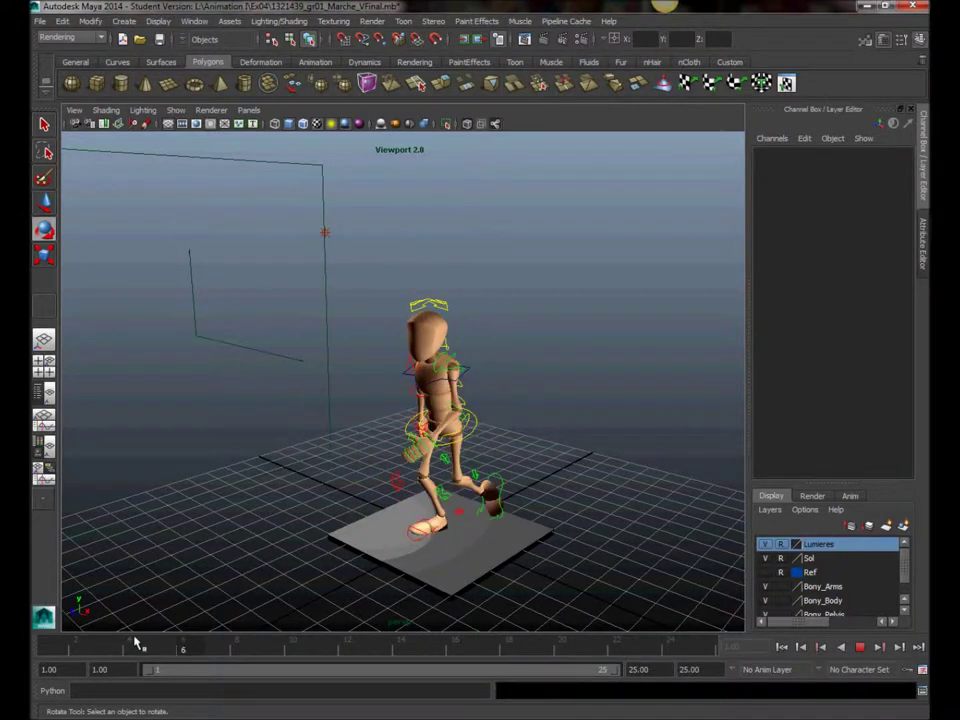
{"action": "left_click_drag", "start_coordinate": [484, 531], "coordinate": [627, 507], "text": "alt"}
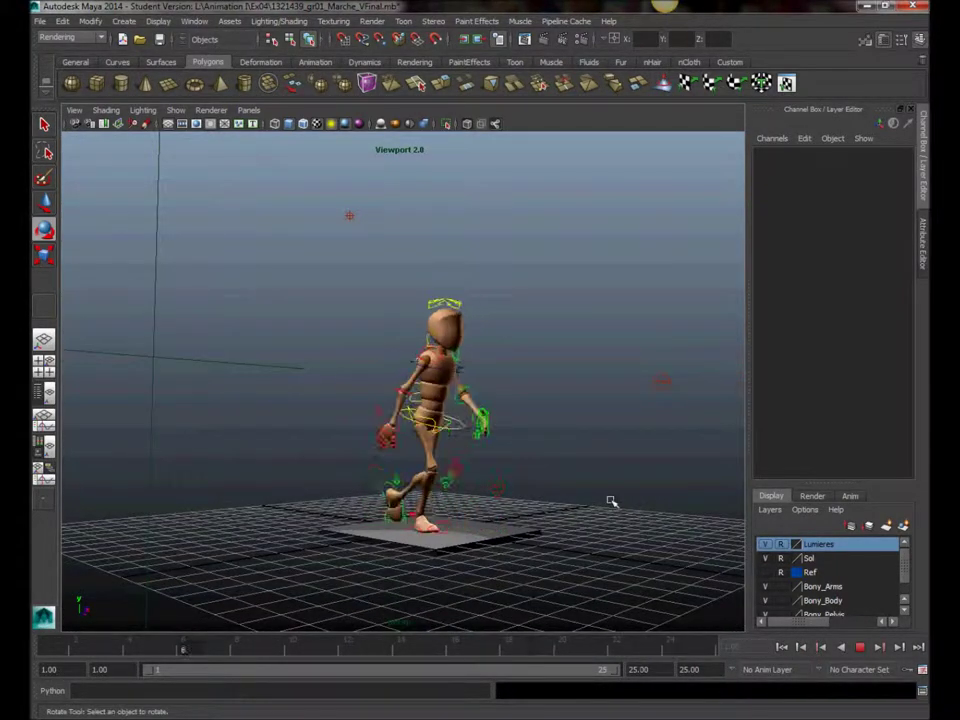
{"action": "left_click_drag", "start_coordinate": [619, 512], "coordinate": [431, 538], "text": "alt"}
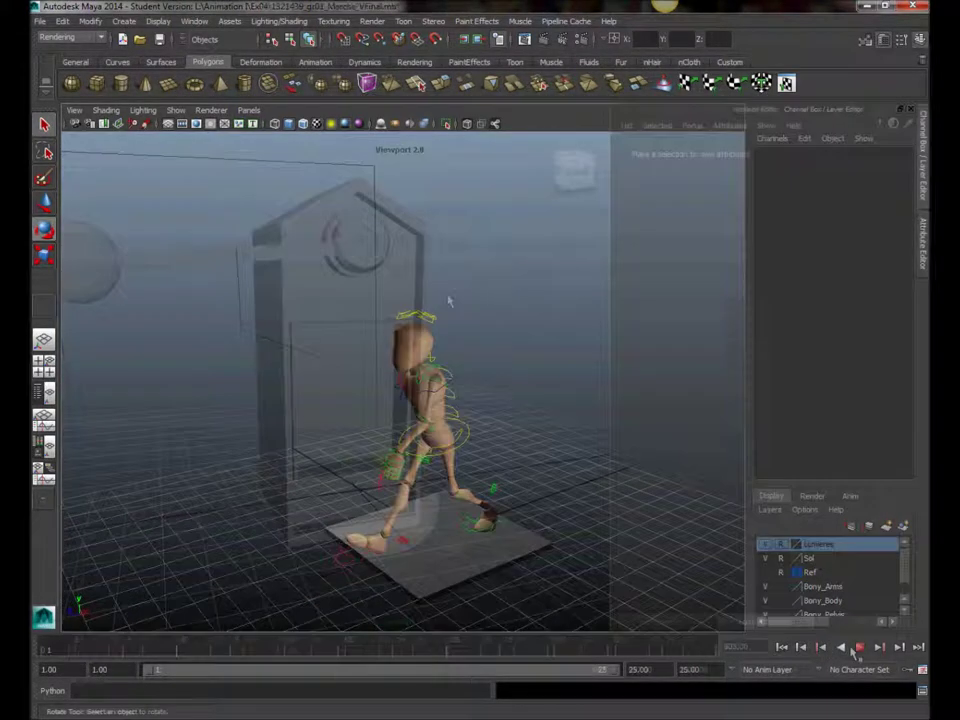
Step: Select the pendulum in the Pendule scene, play and scrub its swing animation, and view it from another angle
{"action": "left_click", "coordinate": [252, 347]}
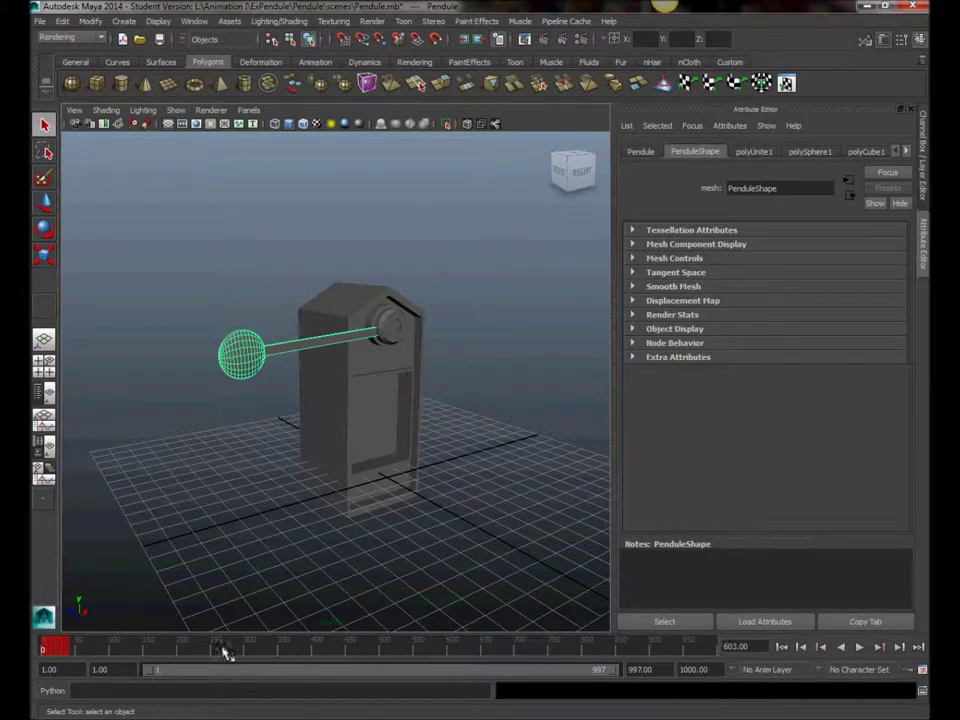
{"action": "key", "text": "alt+v"}
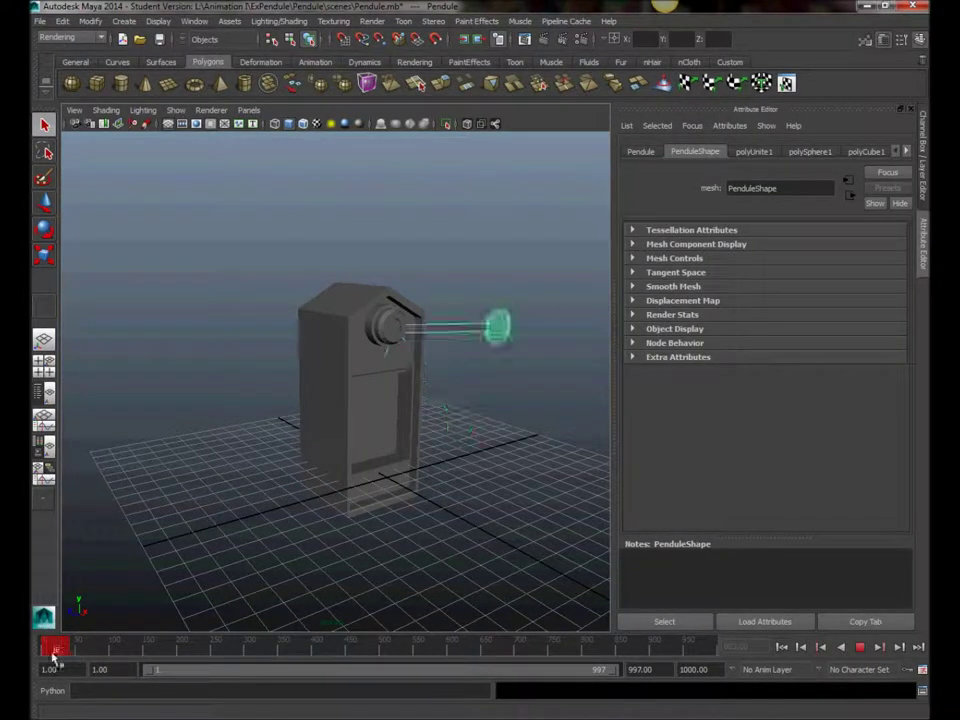
{"action": "left_click_drag", "start_coordinate": [50, 650], "coordinate": [708, 650]}
{"action": "left_click_drag", "start_coordinate": [274, 671], "coordinate": [131, 671]}
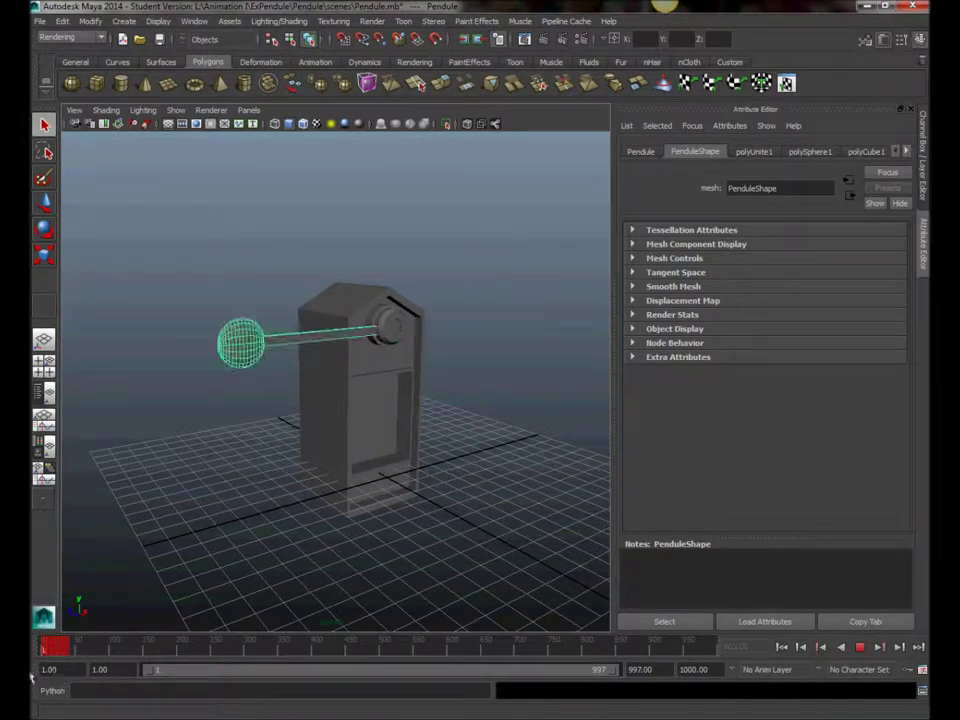
{"action": "left_click", "coordinate": [857, 647]}
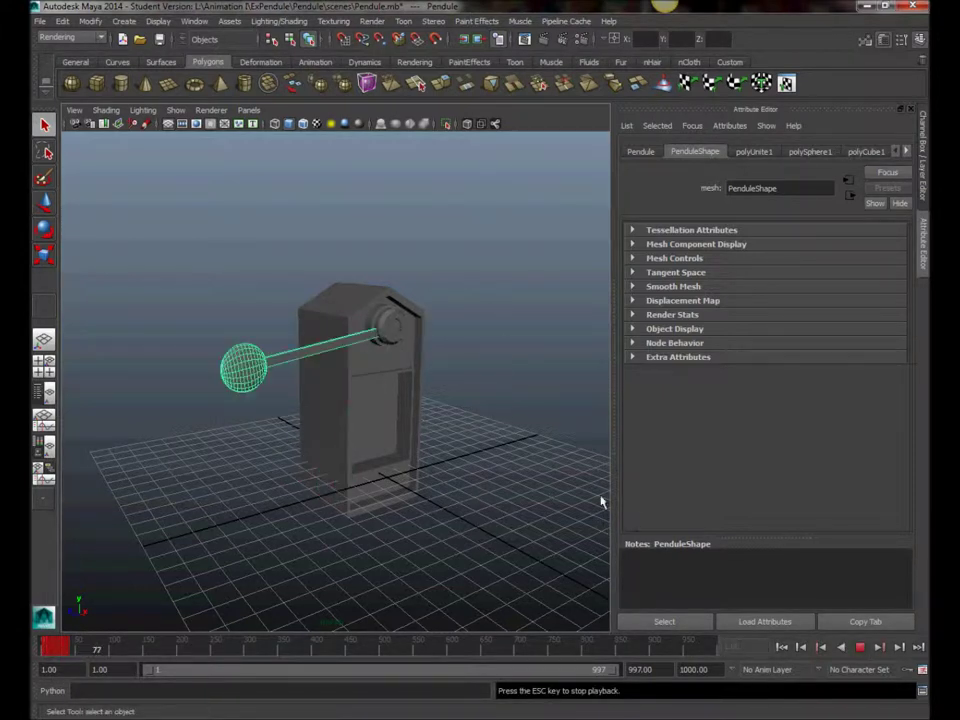
{"action": "left_click_drag", "start_coordinate": [414, 493], "coordinate": [561, 420], "text": "alt"}
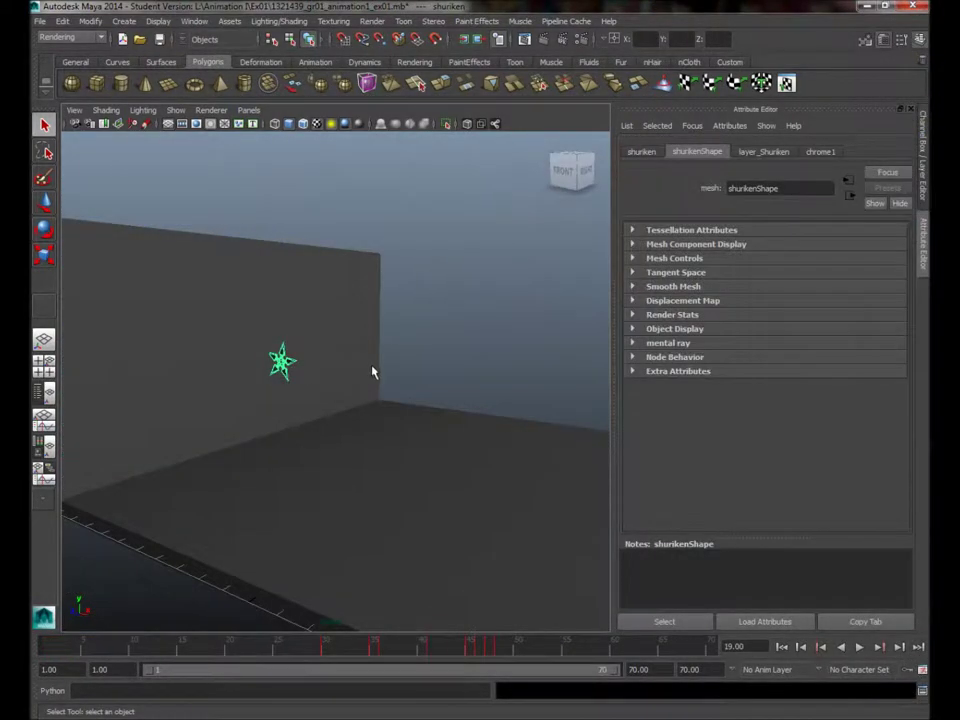
Step: Play the shuriken animation in a view that shows the whole wall and floor
{"action": "left_click_drag", "start_coordinate": [332, 391], "coordinate": [354, 386], "text": "alt"}
{"action": "left_click_drag", "start_coordinate": [258, 391], "coordinate": [357, 470], "text": "alt"}
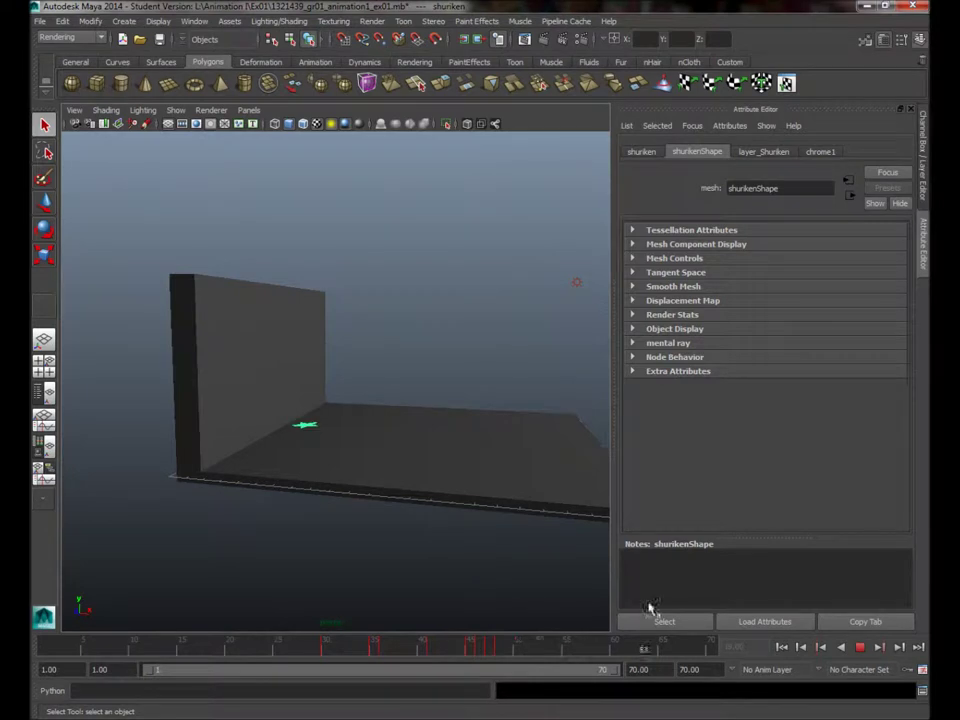
{"action": "left_click", "coordinate": [860, 648]}
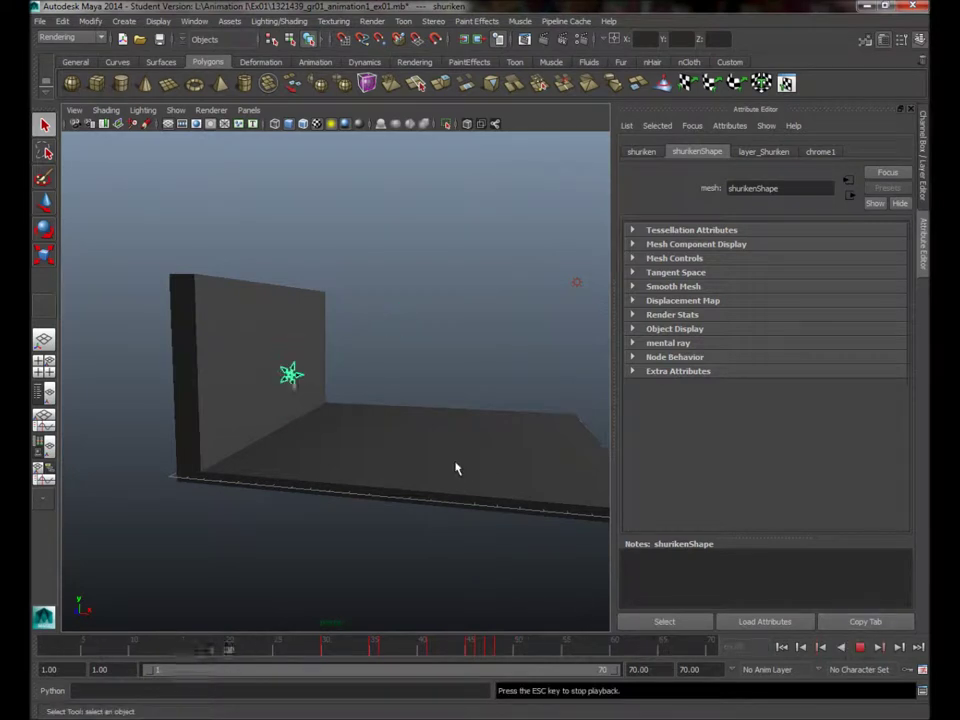
Step: Examine the shuriken's flight and landing up close from several angles during playback
{"action": "left_click_drag", "start_coordinate": [265, 455], "coordinate": [375, 452], "text": "alt"}
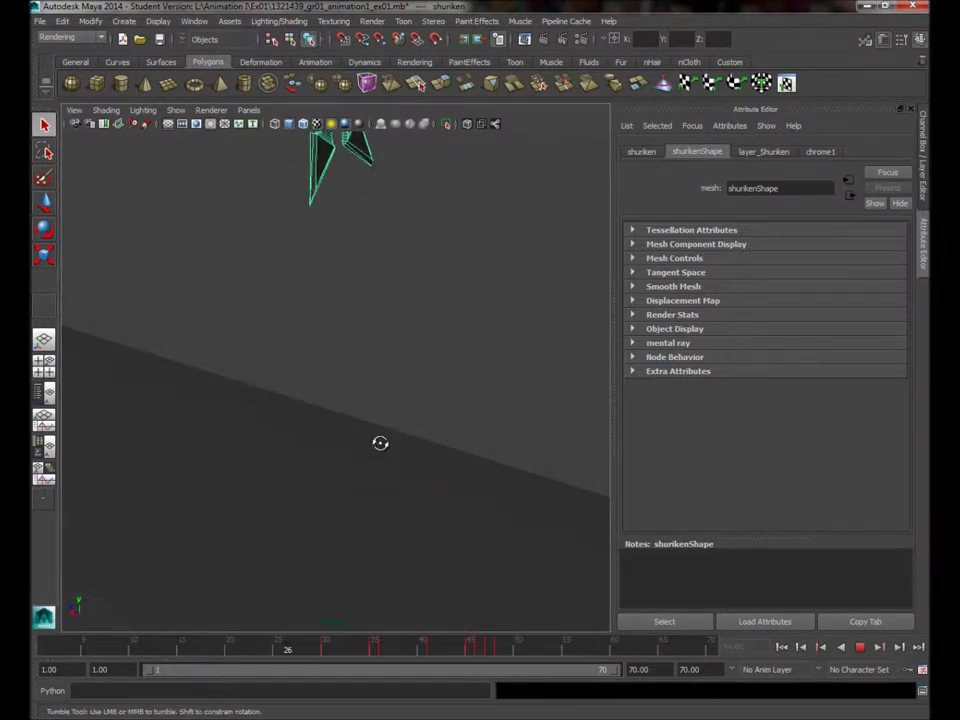
{"action": "left_click_drag", "start_coordinate": [379, 443], "coordinate": [380, 440], "text": "alt"}
{"action": "scroll", "coordinate": [402, 440], "scroll_direction": "down", "scroll_amount": 5}
{"action": "right_click_drag", "start_coordinate": [409, 446], "coordinate": [346, 447], "text": "alt"}
{"action": "middle_click_drag", "start_coordinate": [346, 447], "coordinate": [362, 463], "text": "alt"}
{"action": "right_click_drag", "start_coordinate": [373, 463], "coordinate": [596, 384], "text": "alt"}
{"action": "middle_click_drag", "start_coordinate": [396, 430], "coordinate": [376, 502], "text": "alt"}
{"action": "left_click_drag", "start_coordinate": [375, 502], "coordinate": [435, 496], "text": "alt"}
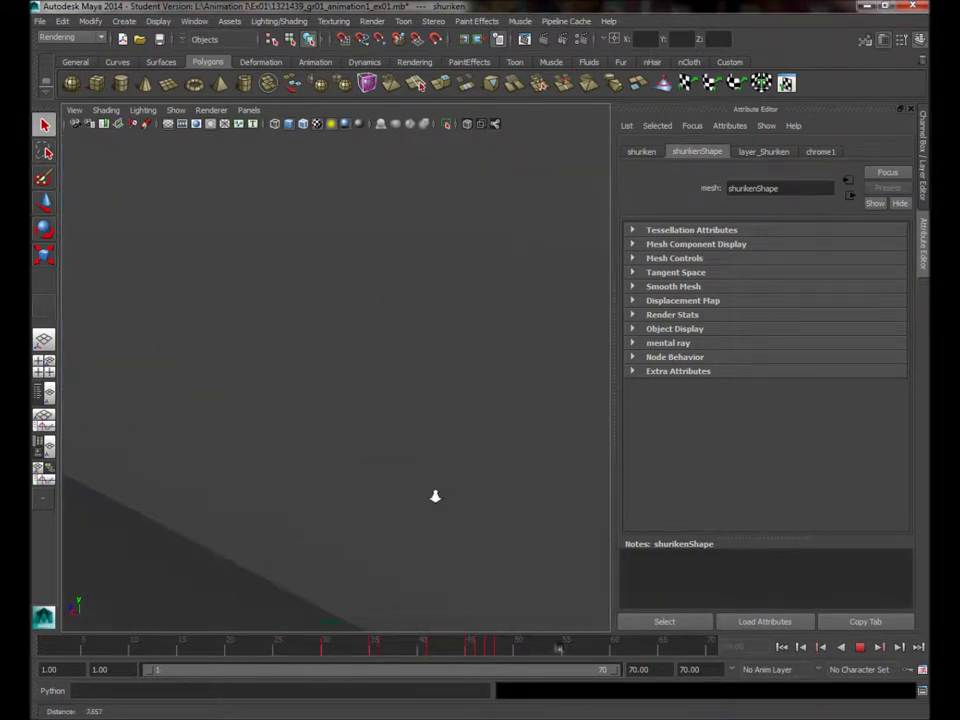
{"action": "left_click_drag", "start_coordinate": [438, 490], "coordinate": [397, 488], "text": "alt"}
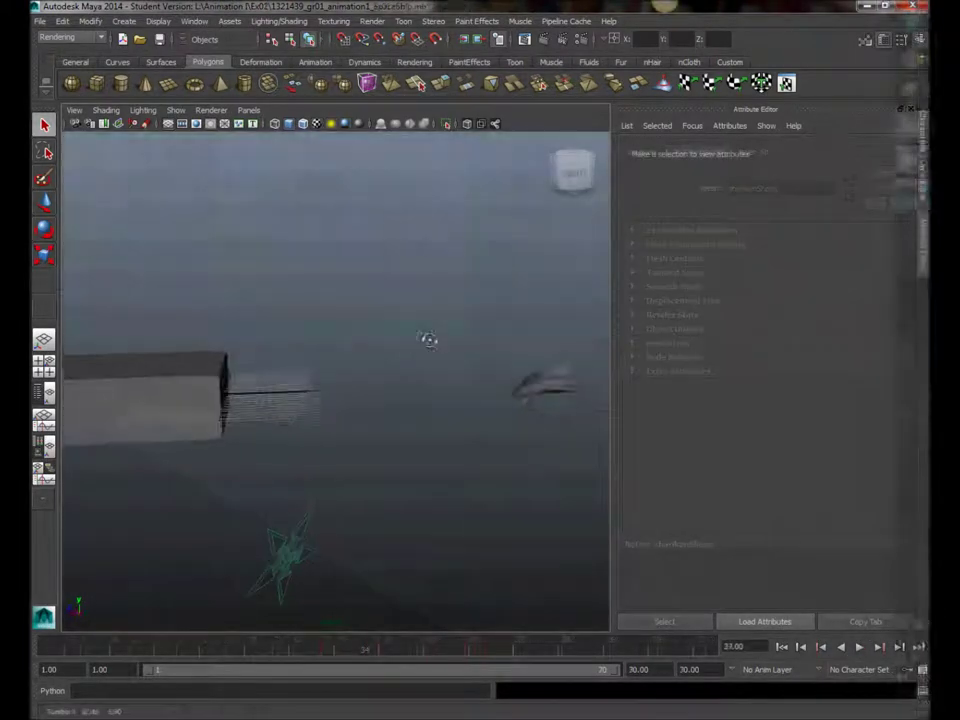
Step: Select the Vaisseau spaceship and move it along the Z axis toward the box
{"action": "left_click", "coordinate": [536, 450]}
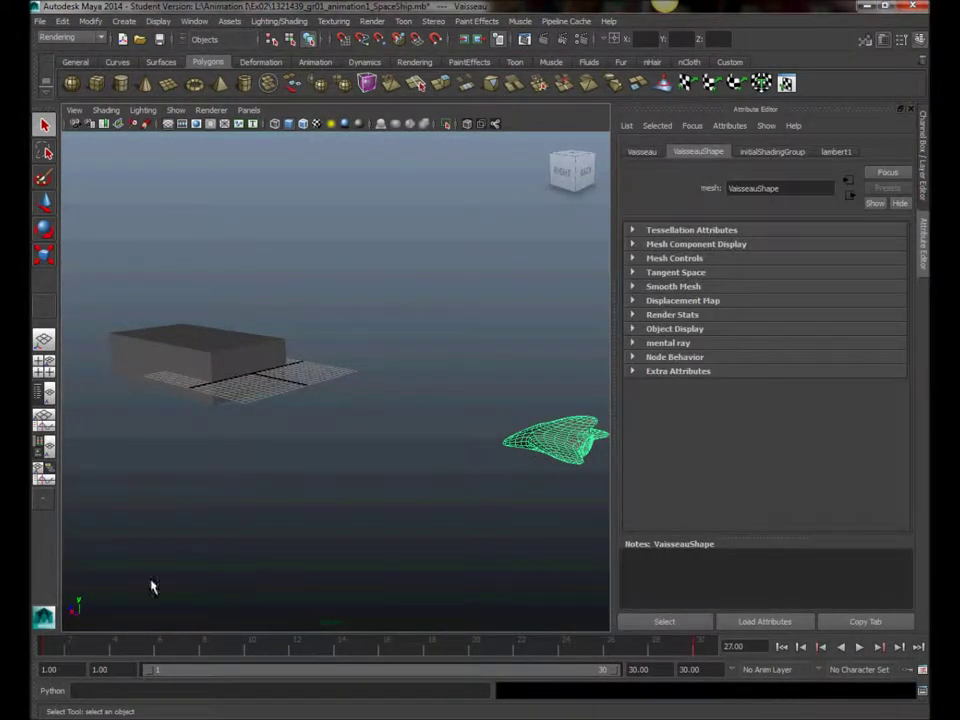
{"action": "left_click_drag", "start_coordinate": [575, 379], "coordinate": [600, 358], "text": "alt"}
{"action": "left_click_drag", "start_coordinate": [503, 443], "coordinate": [527, 426], "text": "alt"}
{"action": "key", "text": "w"}
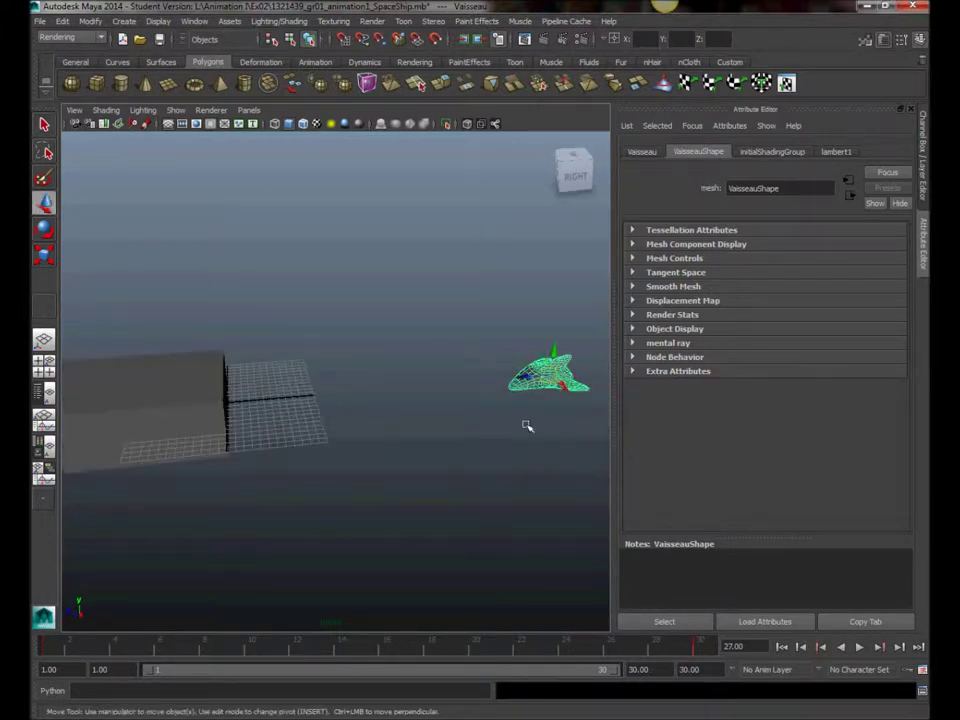
{"action": "left_click_drag", "start_coordinate": [519, 378], "coordinate": [512, 437], "text": "alt"}
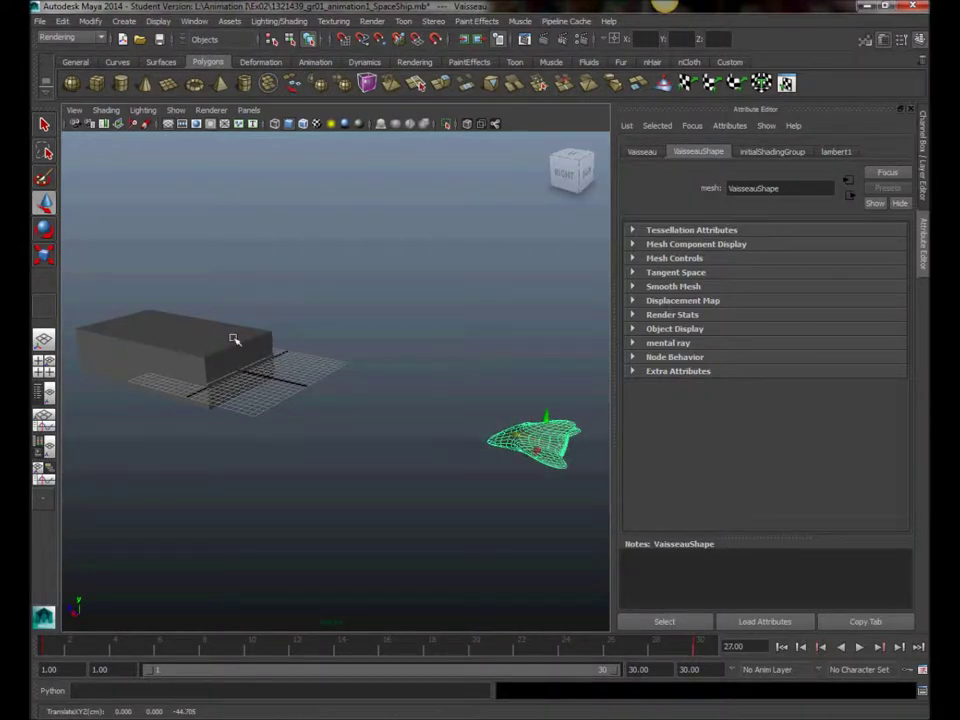
{"action": "left_click", "coordinate": [239, 358]}
{"action": "left_click", "coordinate": [526, 437]}
{"action": "left_click_drag", "start_coordinate": [519, 437], "coordinate": [494, 427]}
Step: Move the spaceship back and forth along Z while viewing it from the front
{"action": "left_click_drag", "start_coordinate": [272, 396], "coordinate": [530, 388], "text": "alt"}
{"action": "right_click_drag", "start_coordinate": [530, 388], "coordinate": [562, 408], "text": "alt"}
{"action": "scroll", "coordinate": [561, 407], "scroll_direction": "down", "scroll_amount": 5}
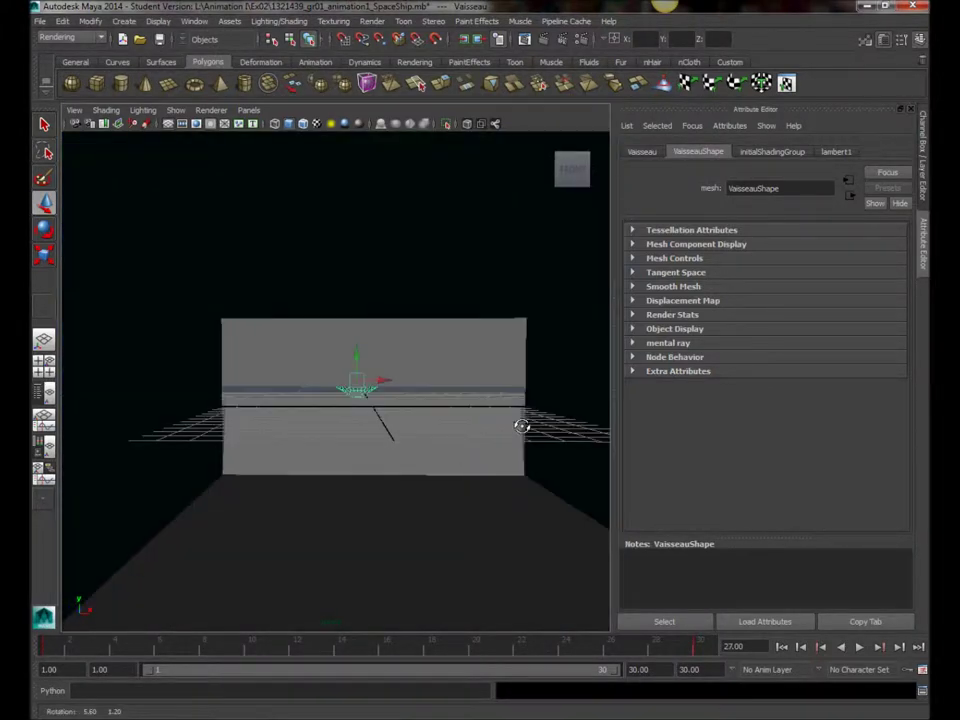
{"action": "middle_click_drag", "start_coordinate": [195, 438], "coordinate": [420, 446]}
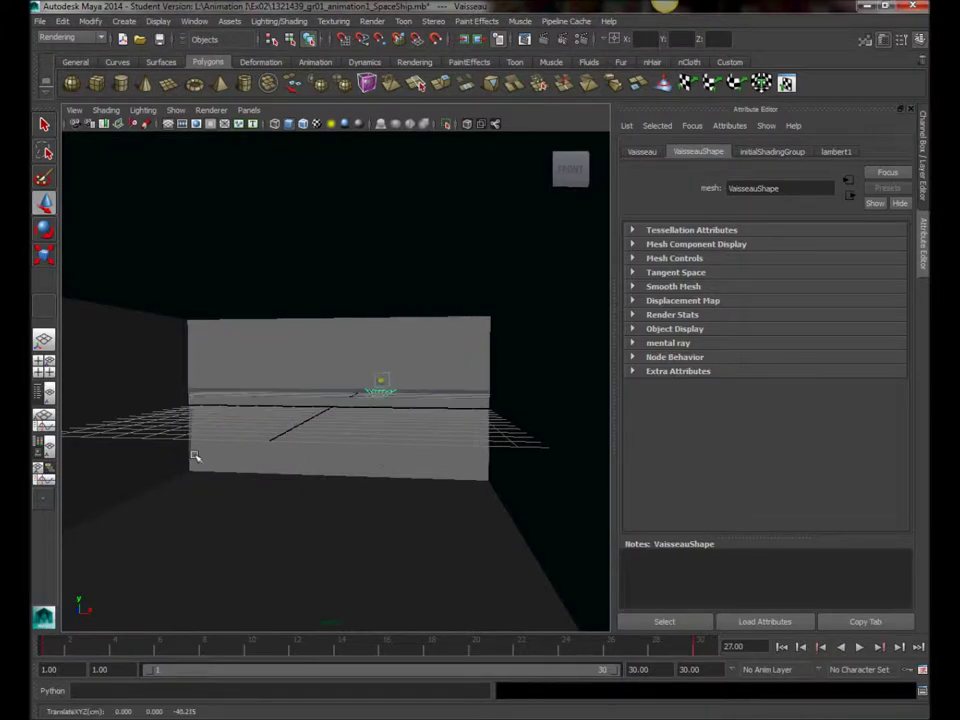
{"action": "middle_click_drag", "start_coordinate": [589, 446], "coordinate": [176, 465]}
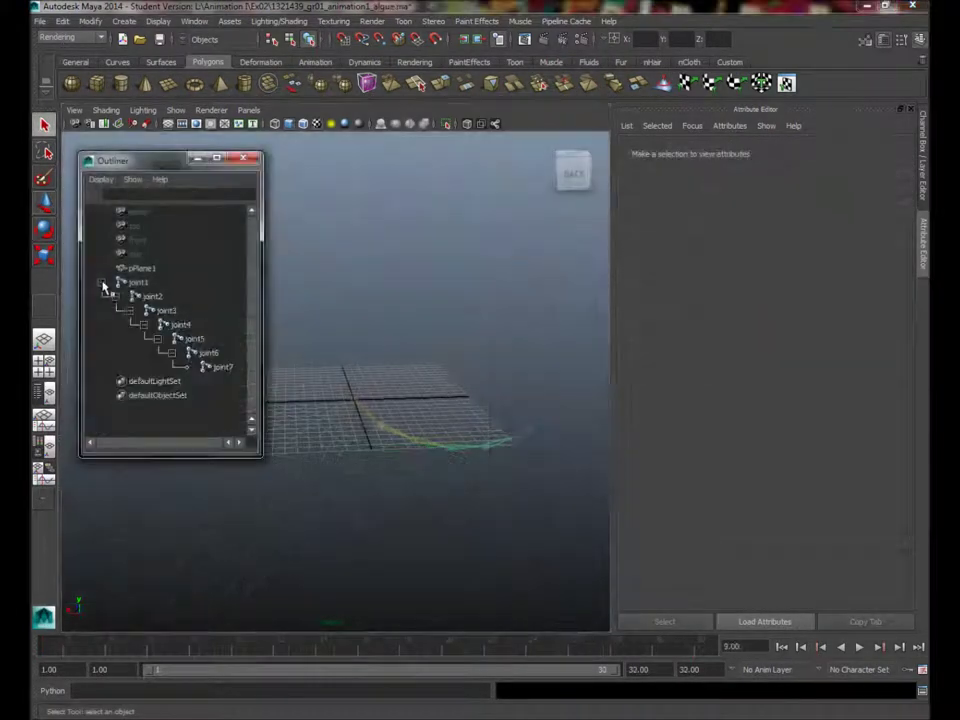
Step: Go through the seaweed's joint hierarchy, selecting each joint in turn from joint1 to joint7
{"action": "left_click", "coordinate": [138, 283]}
{"action": "left_click", "coordinate": [152, 297]}
{"action": "left_click", "coordinate": [164, 311]}
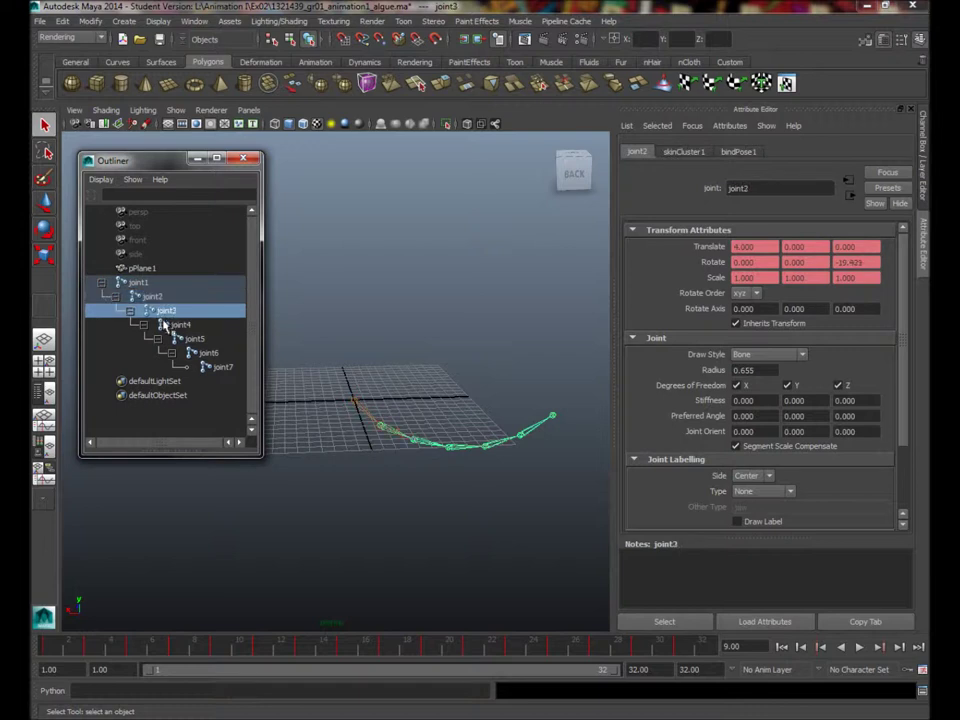
{"action": "left_click", "coordinate": [180, 325]}
{"action": "left_click", "coordinate": [194, 339]}
{"action": "left_click", "coordinate": [208, 353]}
{"action": "left_click", "coordinate": [222, 381]}
{"action": "left_click", "coordinate": [218, 368]}
Step: Select joint1 through joint7 together and close the Outliner
{"action": "left_click", "coordinate": [139, 285]}
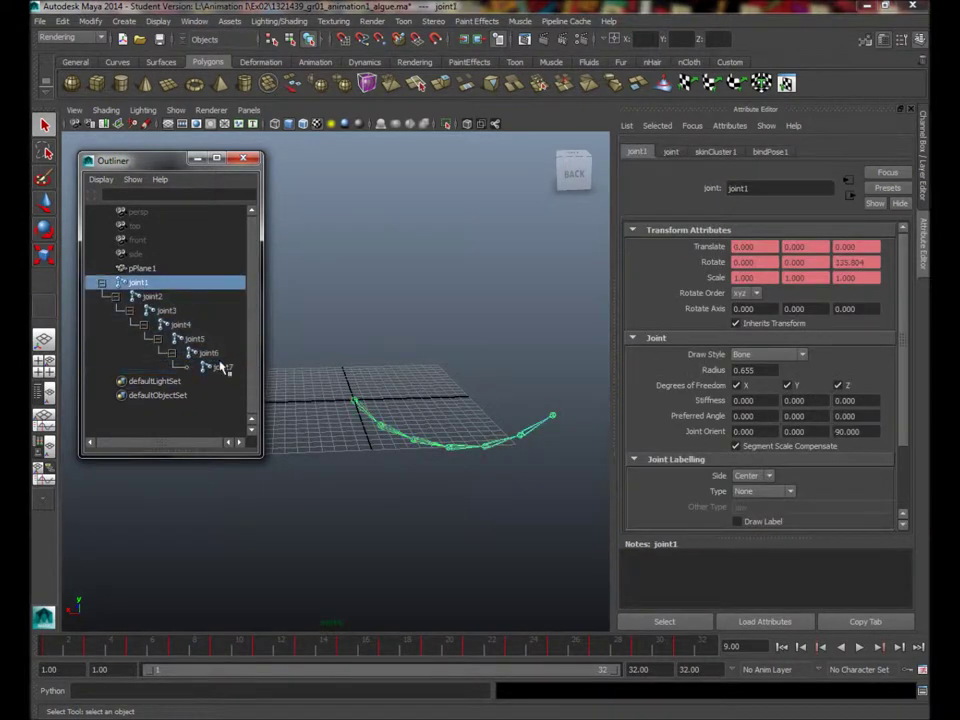
{"action": "left_click", "coordinate": [221, 366], "text": "shift"}
{"action": "middle_click_drag", "start_coordinate": [431, 364], "coordinate": [450, 288], "text": "alt"}
{"action": "left_click", "coordinate": [242, 159]}
Step: Play the joint chain's swaying animation with the entire chain framed in view
{"action": "left_click_drag", "start_coordinate": [440, 362], "coordinate": [411, 343], "text": "alt"}
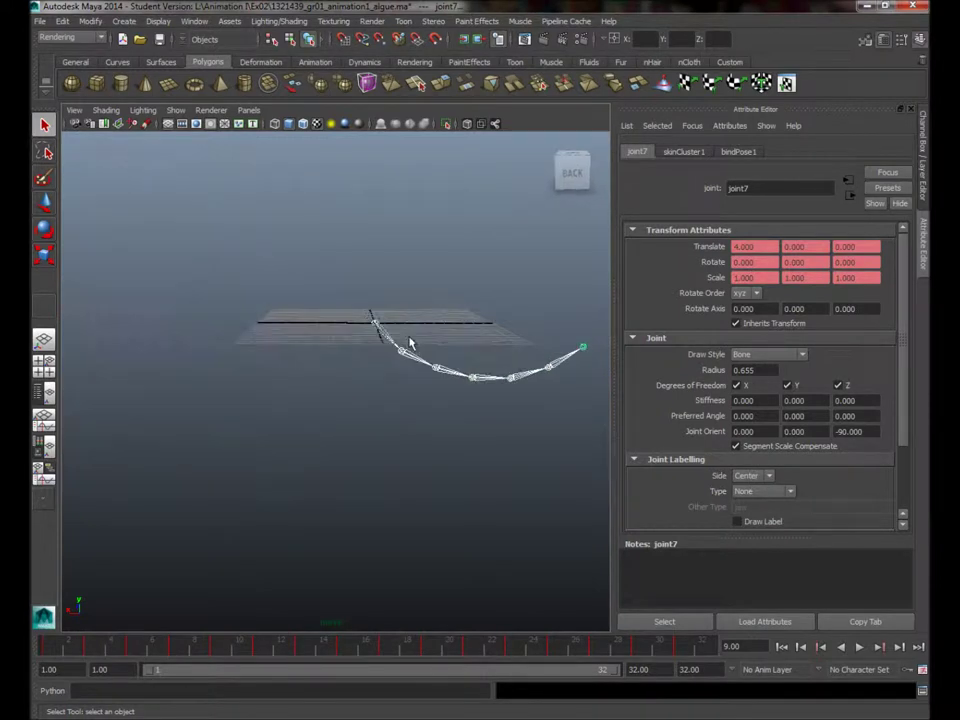
{"action": "right_click_drag", "start_coordinate": [411, 343], "coordinate": [504, 347], "text": "alt"}
{"action": "middle_click_drag", "start_coordinate": [504, 347], "coordinate": [416, 358], "text": "alt"}
{"action": "left_click", "coordinate": [859, 647]}
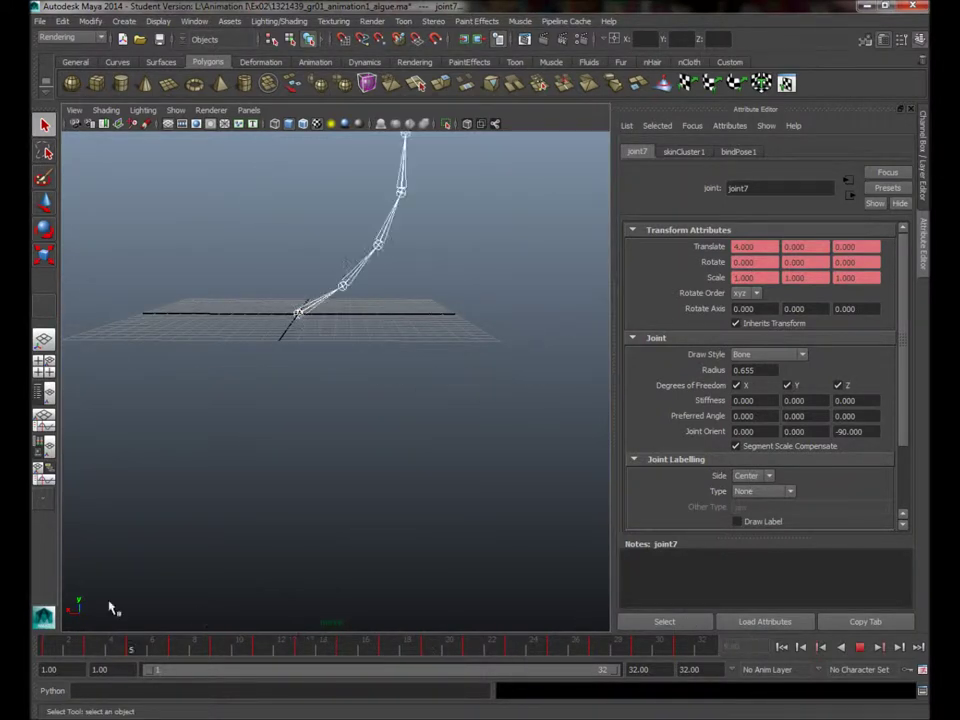
{"action": "left_click_drag", "start_coordinate": [335, 400], "coordinate": [362, 441], "text": "alt"}
{"action": "middle_click_drag", "start_coordinate": [362, 441], "coordinate": [407, 527], "text": "alt"}
{"action": "right_click_drag", "start_coordinate": [407, 527], "coordinate": [300, 543], "text": "alt"}
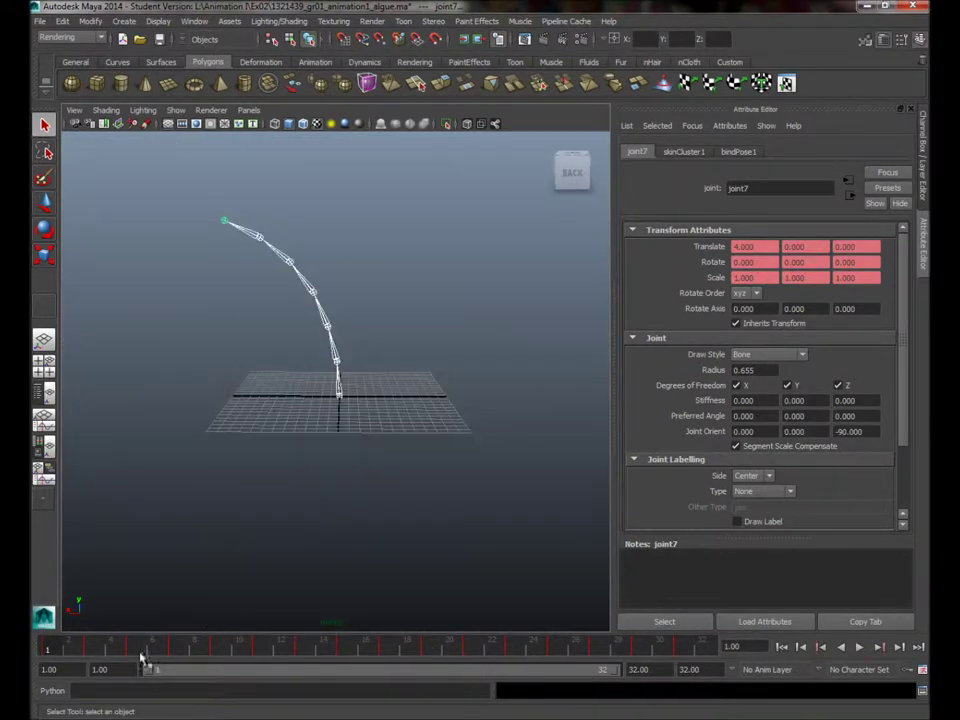
Step: Scrub through the joint chain's keyed frames up to frame 32, replay the sway, and stop playback
{"action": "key", "text": "alt+v"}
{"action": "left_click_drag", "start_coordinate": [336, 655], "coordinate": [437, 659]}
{"action": "left_click_drag", "start_coordinate": [617, 665], "coordinate": [716, 667]}
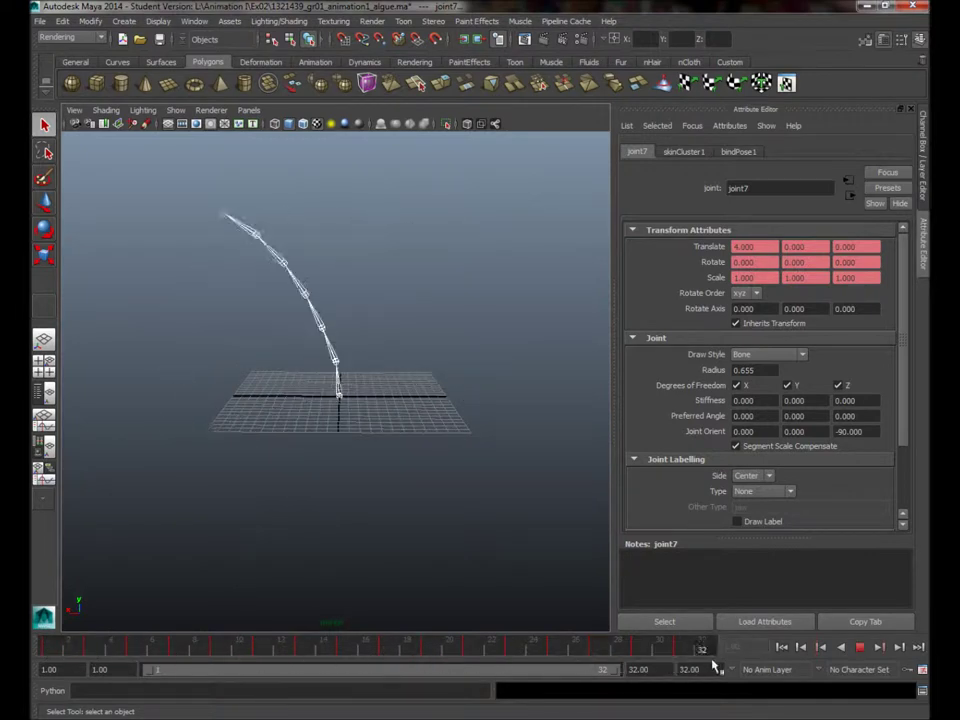
{"action": "left_click", "coordinate": [860, 648]}
{"action": "left_click_drag", "start_coordinate": [375, 489], "coordinate": [289, 493], "text": "alt"}
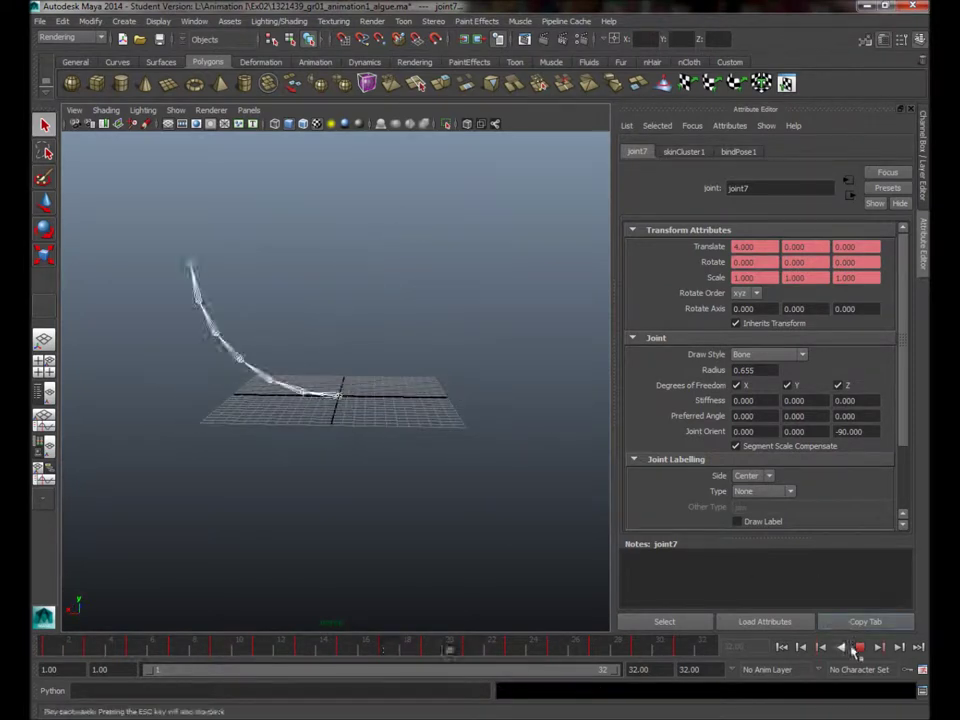
{"action": "left_click", "coordinate": [860, 648]}
Step: Show the Channel Box with the display layers and make the geo layer visible around the joints
{"action": "left_click", "coordinate": [923, 207]}
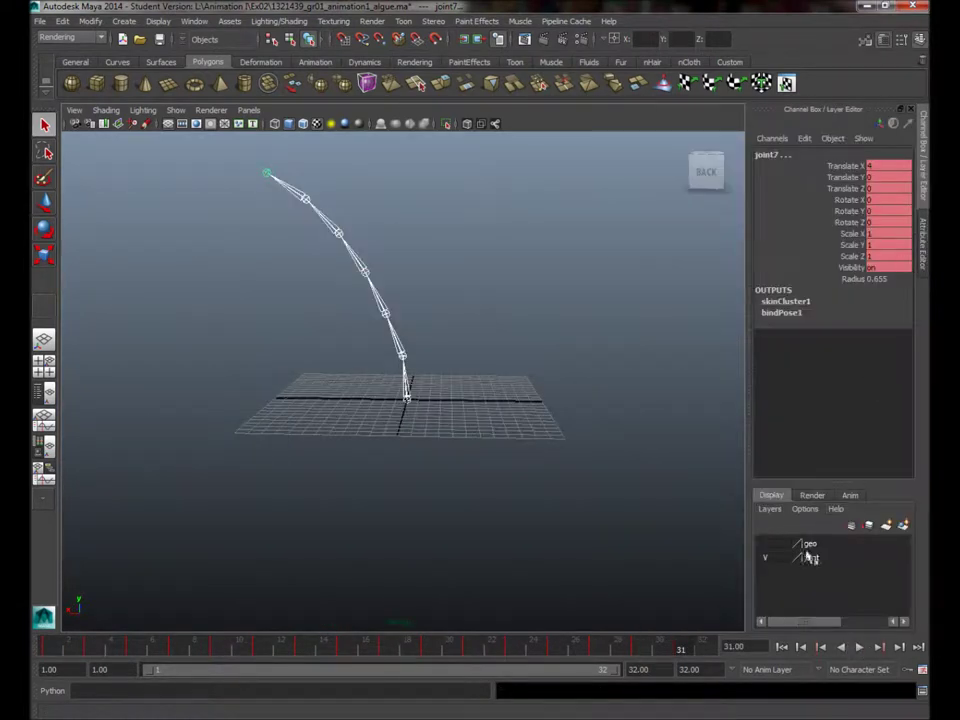
{"action": "left_click", "coordinate": [766, 544]}
{"action": "left_click_drag", "start_coordinate": [430, 510], "coordinate": [518, 491], "text": "alt"}
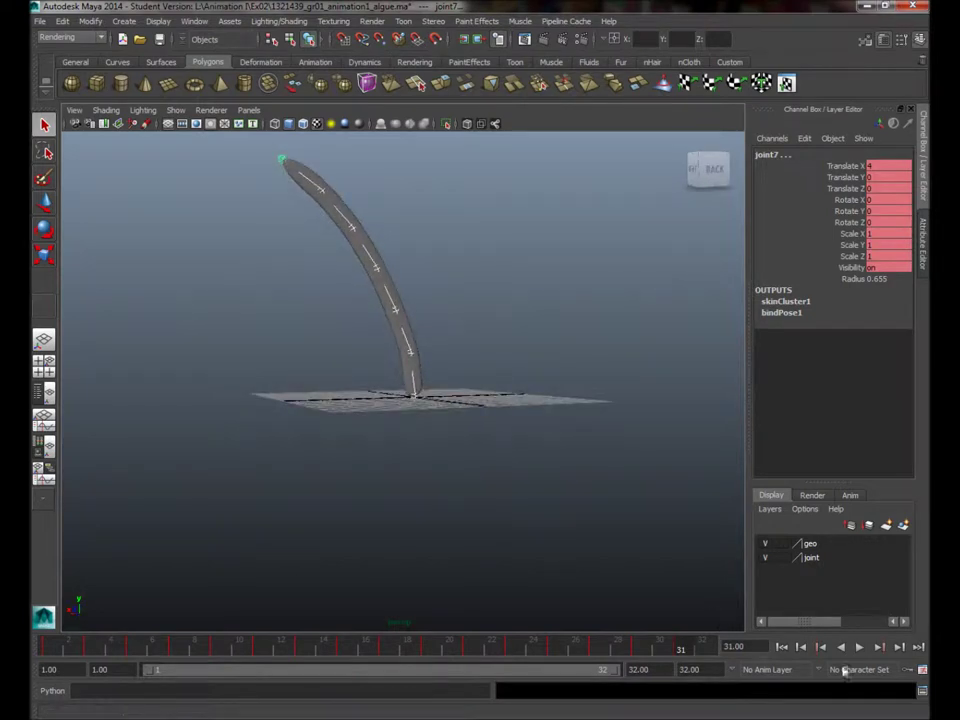
Step: Play the seaweed's swaying animation with the geometry visible, view it from another angle, and stop playback
{"action": "left_click", "coordinate": [860, 648]}
{"action": "left_click_drag", "start_coordinate": [506, 446], "coordinate": [488, 476], "text": "alt"}
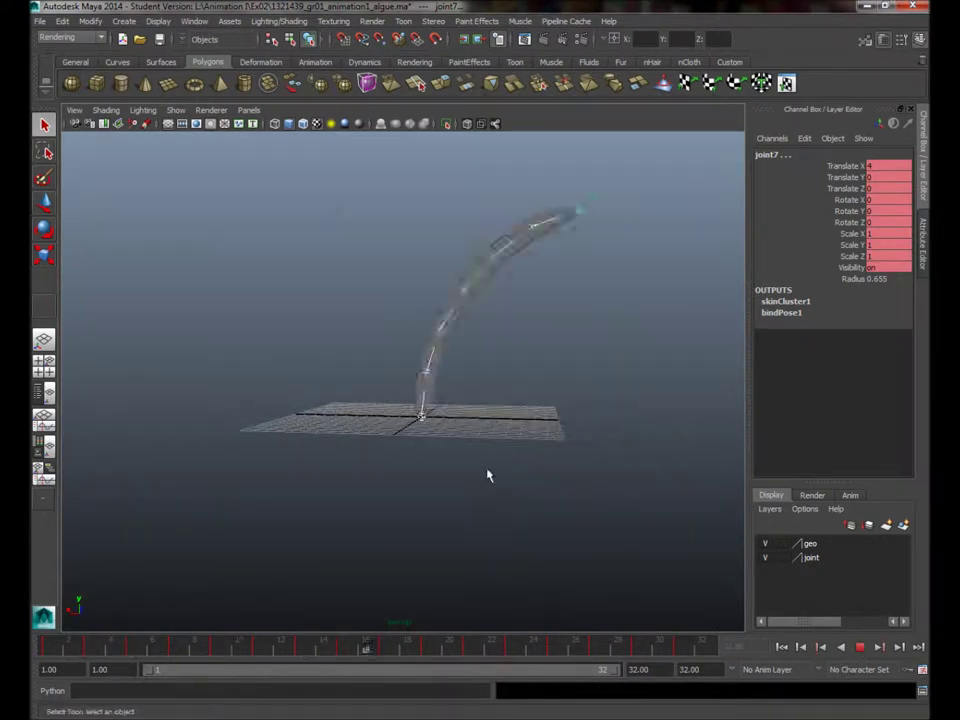
{"action": "left_click", "coordinate": [860, 648]}
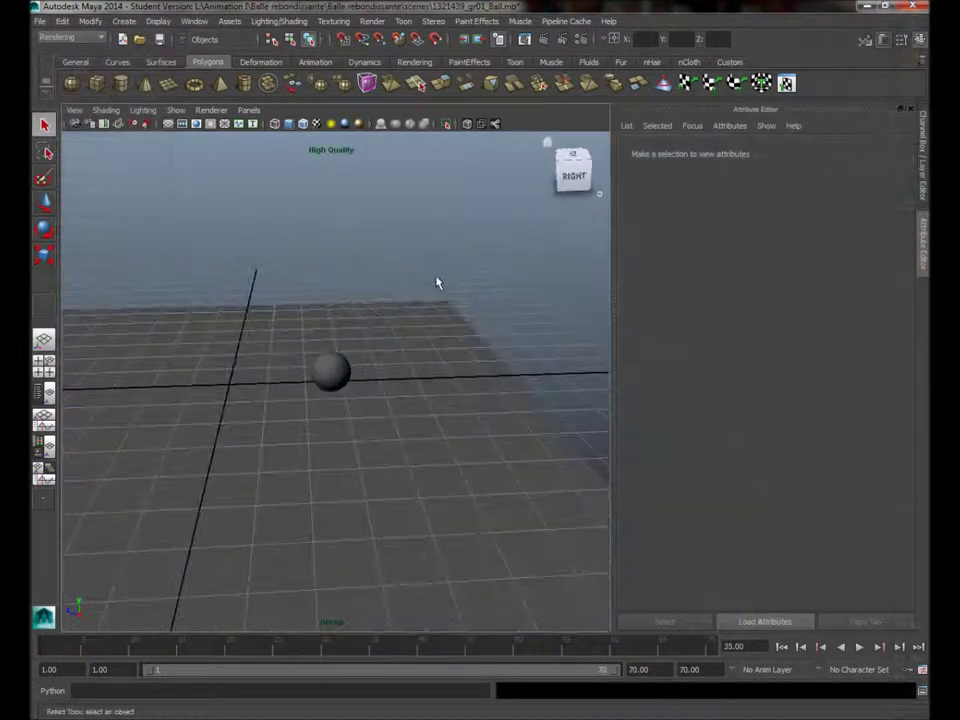
Step: Select the bouncing ball briefly to check its keyframes, scrub from the first frame, and play the bounce
{"action": "left_click_drag", "start_coordinate": [437, 283], "coordinate": [437, 411], "text": "alt"}
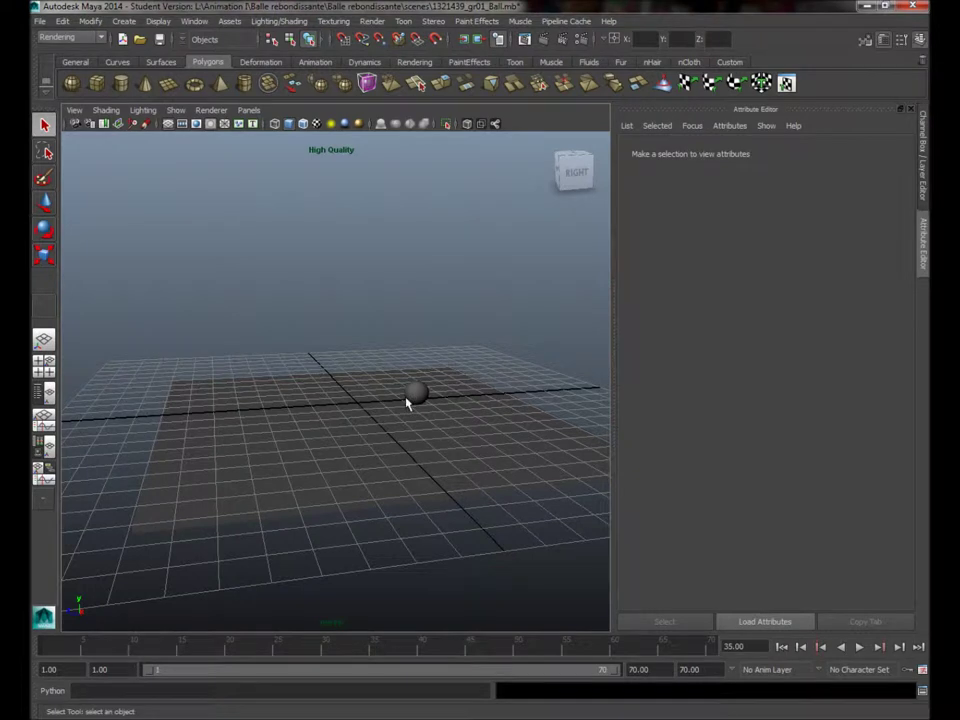
{"action": "left_click", "coordinate": [410, 399]}
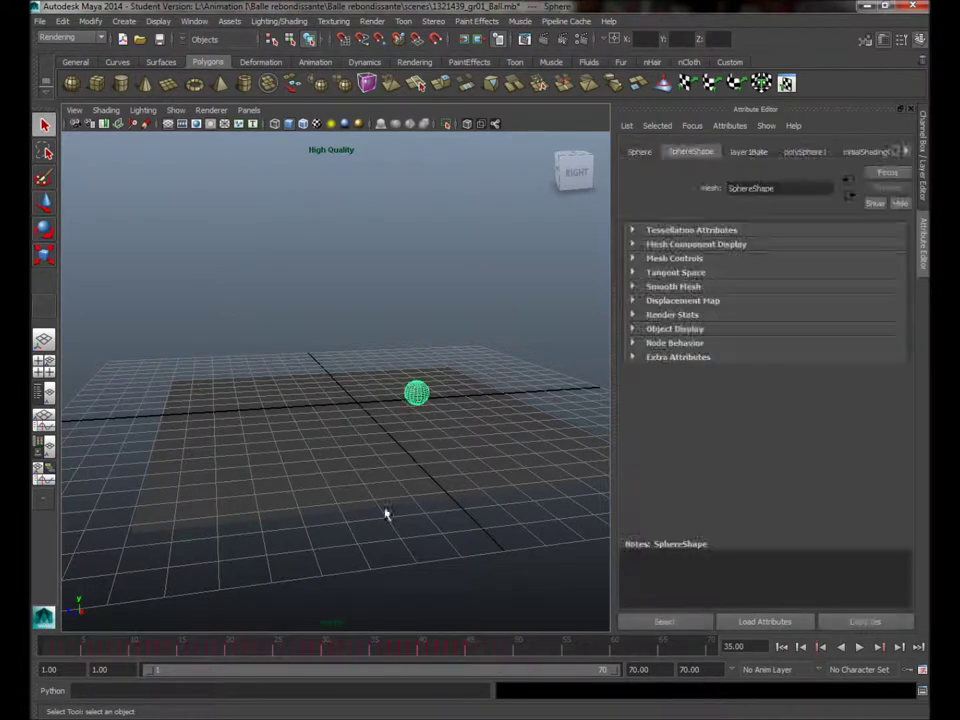
{"action": "left_click", "coordinate": [297, 352]}
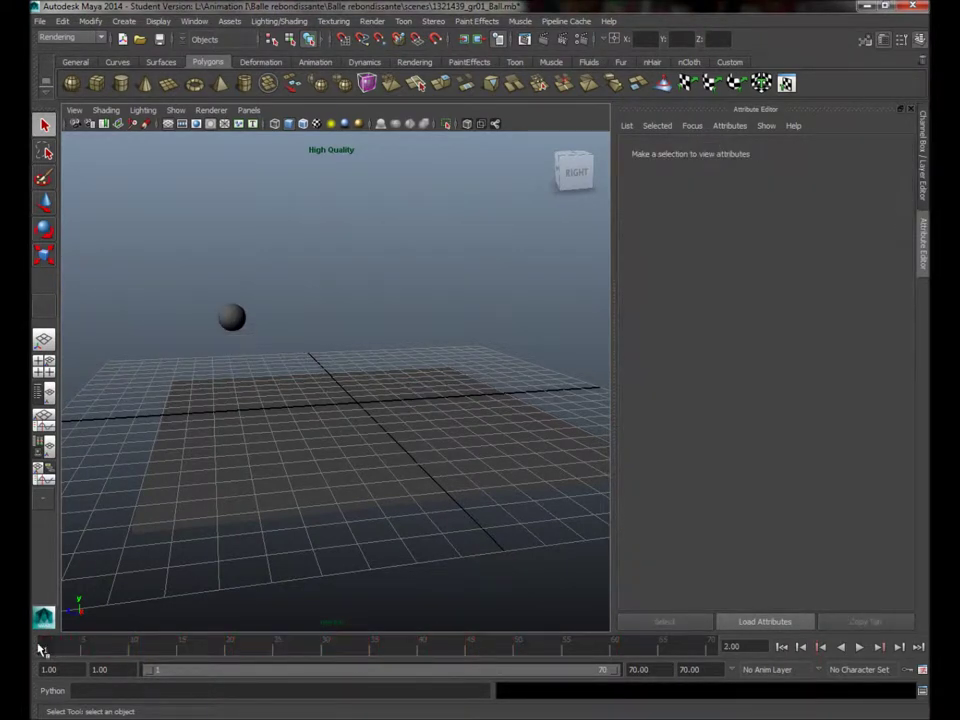
{"action": "left_click_drag", "start_coordinate": [42, 648], "coordinate": [83, 648]}
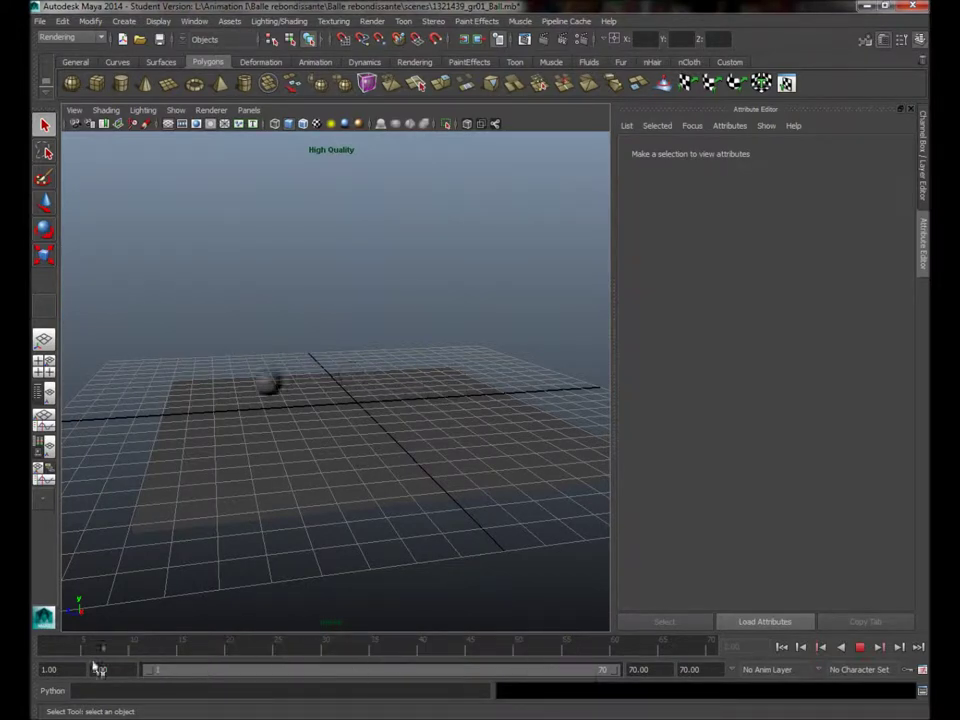
{"action": "left_click", "coordinate": [859, 647]}
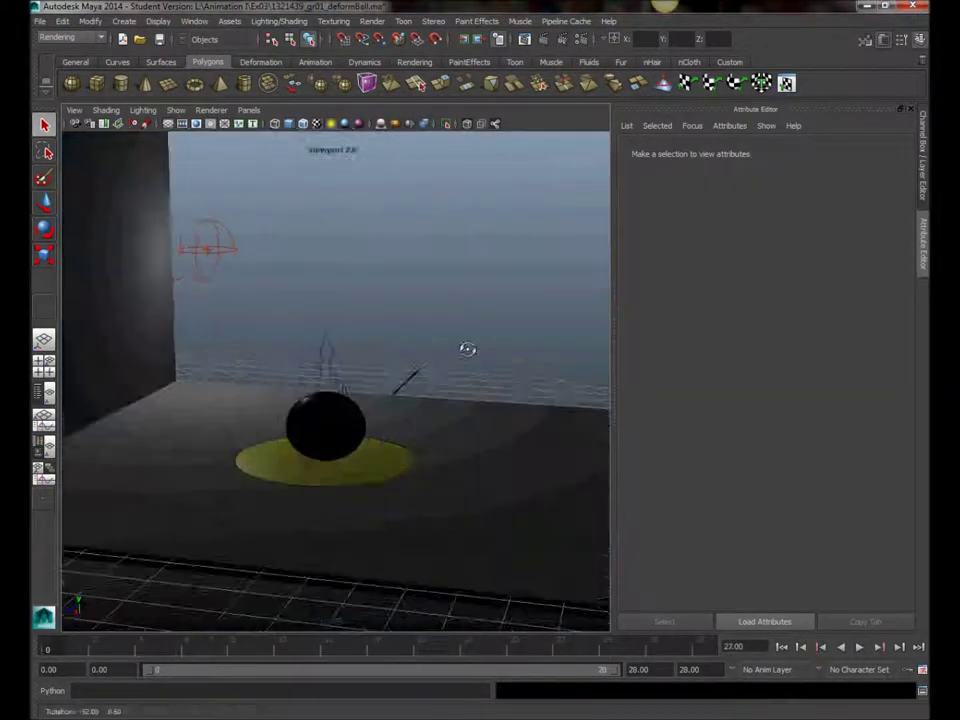
Step: Frame the deforming ball in view, select ball_ctrl, and play its squash-and-stretch bounce
{"action": "left_click_drag", "start_coordinate": [468, 349], "coordinate": [174, 366], "text": "alt"}
{"action": "scroll", "coordinate": [174, 366], "scroll_direction": "up", "scroll_amount": 3}
{"action": "left_click_drag", "start_coordinate": [251, 377], "coordinate": [292, 374], "text": "alt"}
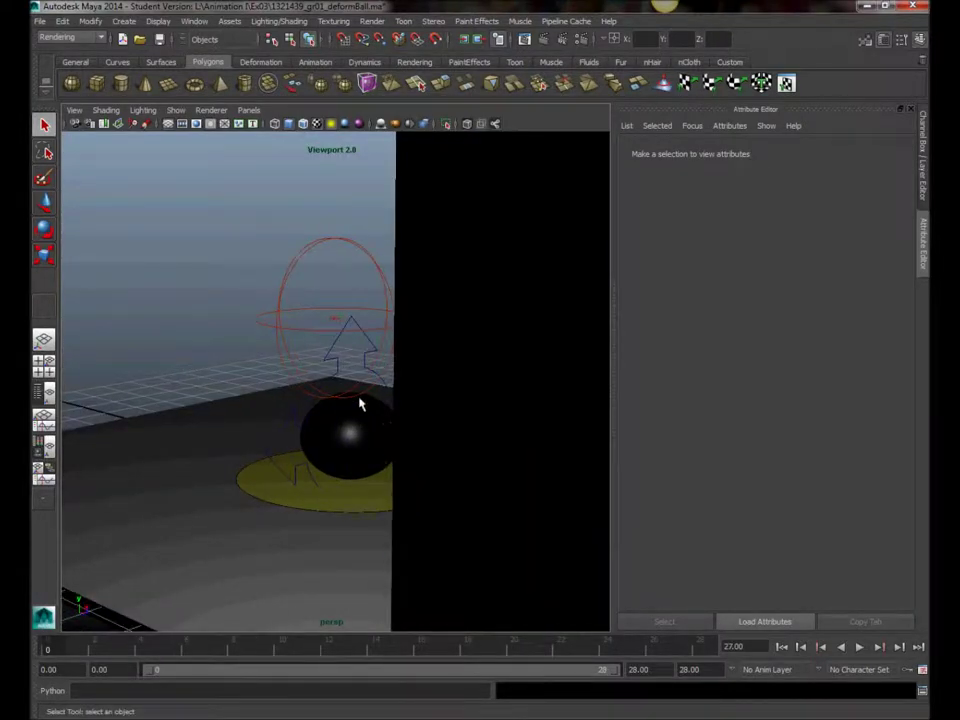
{"action": "left_click", "coordinate": [342, 428]}
{"action": "key", "text": "alt+v"}
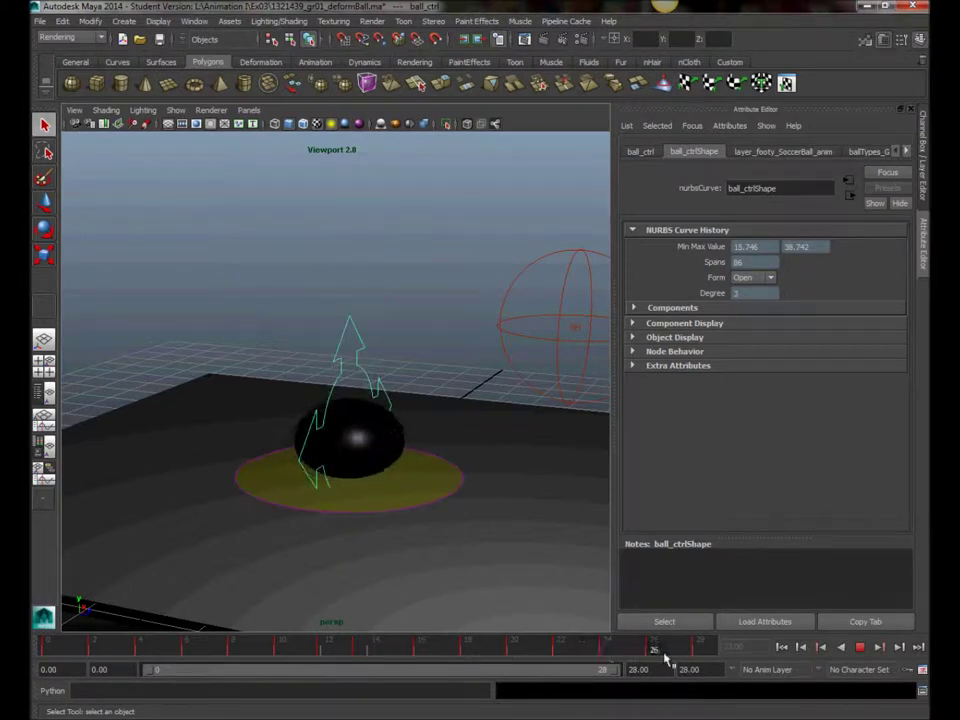
Step: Scrub the deforming ball's timeline back to frame 0 and replay the bounce while viewing it from other angles
{"action": "left_click_drag", "start_coordinate": [720, 659], "coordinate": [40, 651]}
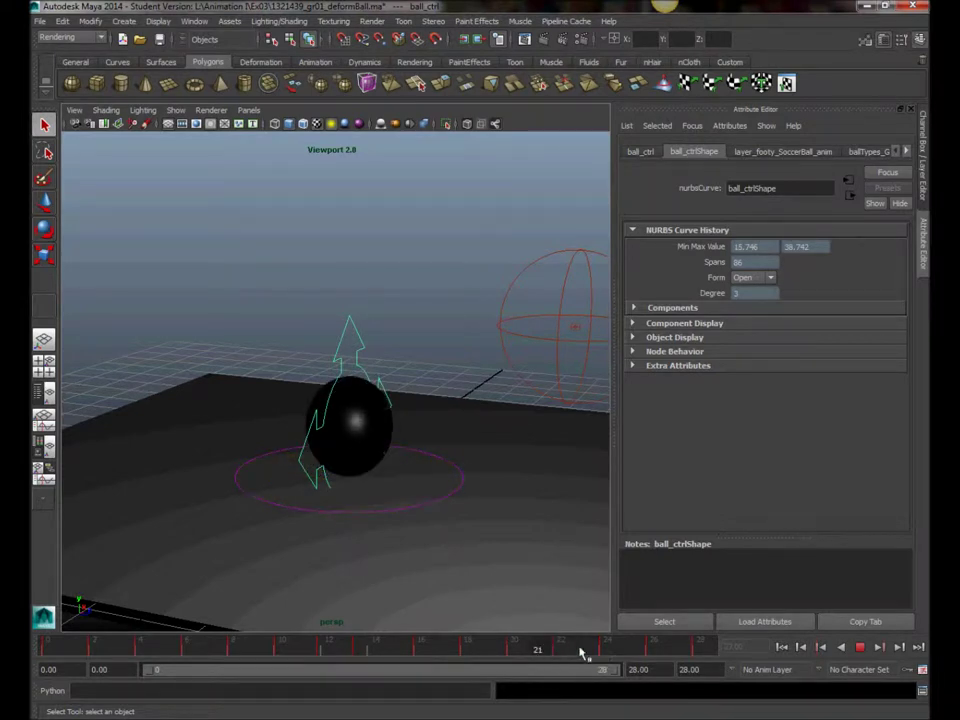
{"action": "left_click", "coordinate": [860, 648]}
{"action": "left_click_drag", "start_coordinate": [360, 300], "coordinate": [468, 372], "text": "alt"}
{"action": "left_click_drag", "start_coordinate": [510, 428], "coordinate": [411, 392], "text": "alt"}
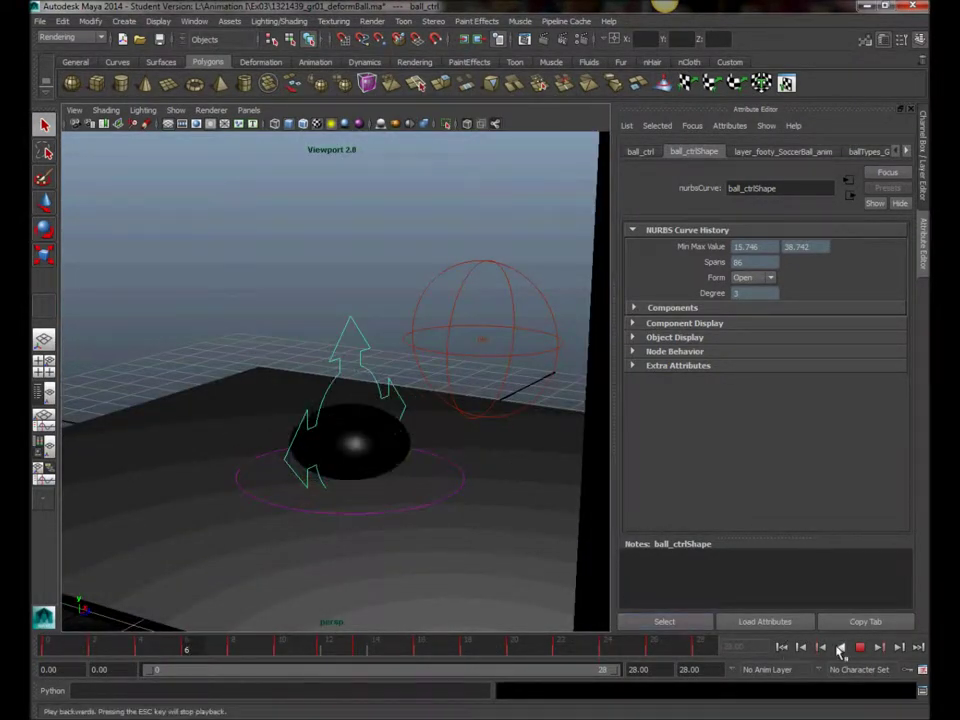
Step: Return to frame 0 and select squash_ctrl with its channels shown in the Channel Box
{"action": "left_click", "coordinate": [925, 170]}
{"action": "left_click_drag", "start_coordinate": [226, 653], "coordinate": [46, 650]}
{"action": "left_click", "coordinate": [386, 546]}
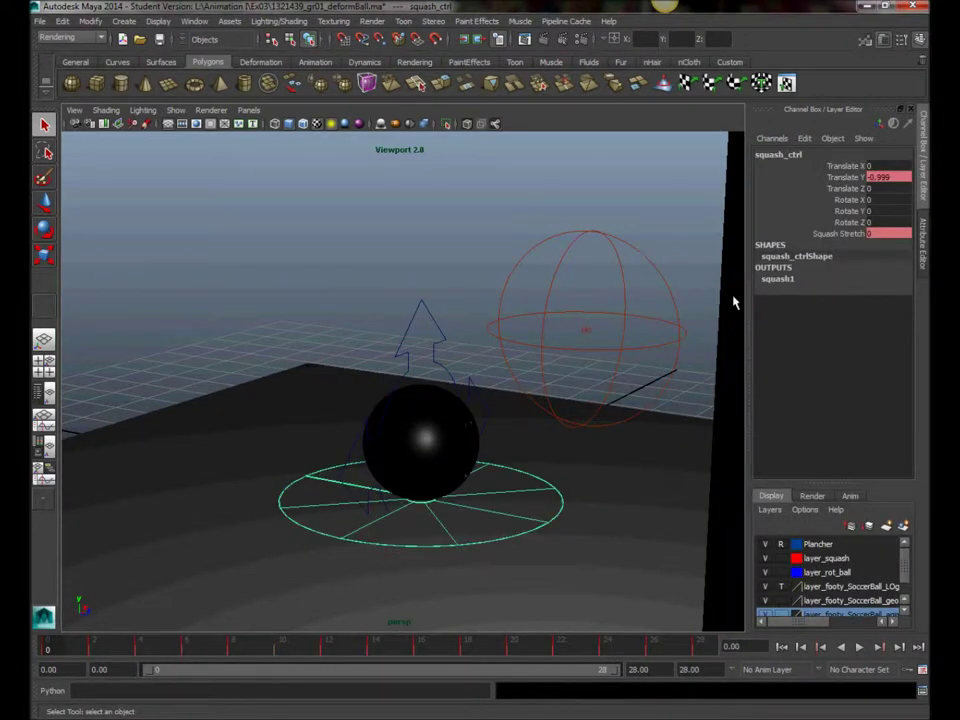
Step: Try changing squash_ctrl's Squash Stretch and Translate Y channels to deform the ball, undoing each change
{"action": "mouse_move", "coordinate": [407, 372]}
{"action": "middle_mouse_down"}
{"action": "mouse_move", "coordinate": [377, 375]}
{"action": "mouse_move", "coordinate": [403, 381]}
{"action": "middle_mouse_up"}
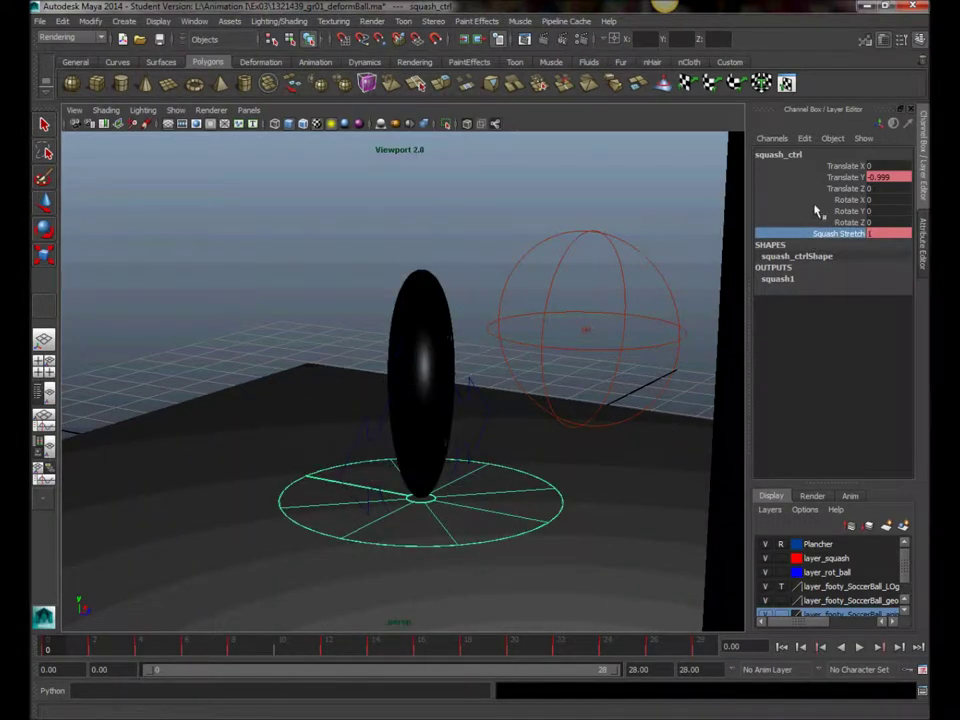
{"action": "key", "text": "ctrl+z"}
{"action": "left_click", "coordinate": [848, 178]}
{"action": "middle_click_drag", "start_coordinate": [577, 346], "coordinate": [579, 353]}
{"action": "key", "text": "ctrl+z"}
Step: Select ball_ctrl, try moving the ball vertically with its Translate Y channel, and undo the move
{"action": "left_click", "coordinate": [399, 348]}
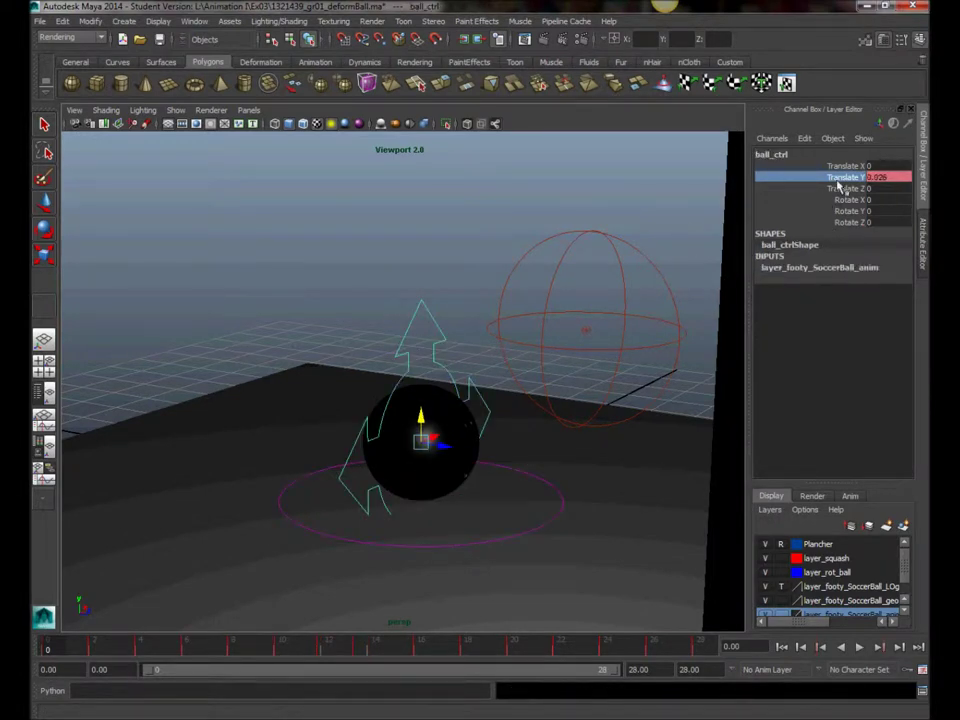
{"action": "middle_click_drag", "start_coordinate": [441, 334], "coordinate": [343, 371]}
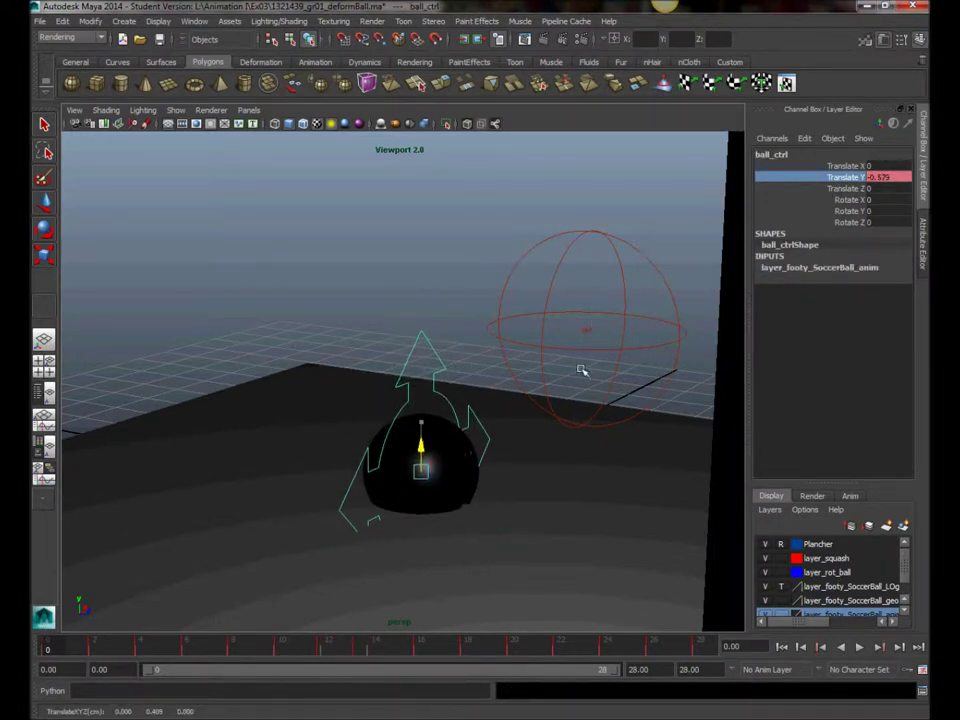
{"action": "key", "text": "ctrl+z"}
{"action": "left_click", "coordinate": [390, 238]}
{"action": "left_click_drag", "start_coordinate": [390, 240], "coordinate": [472, 300], "text": "alt"}
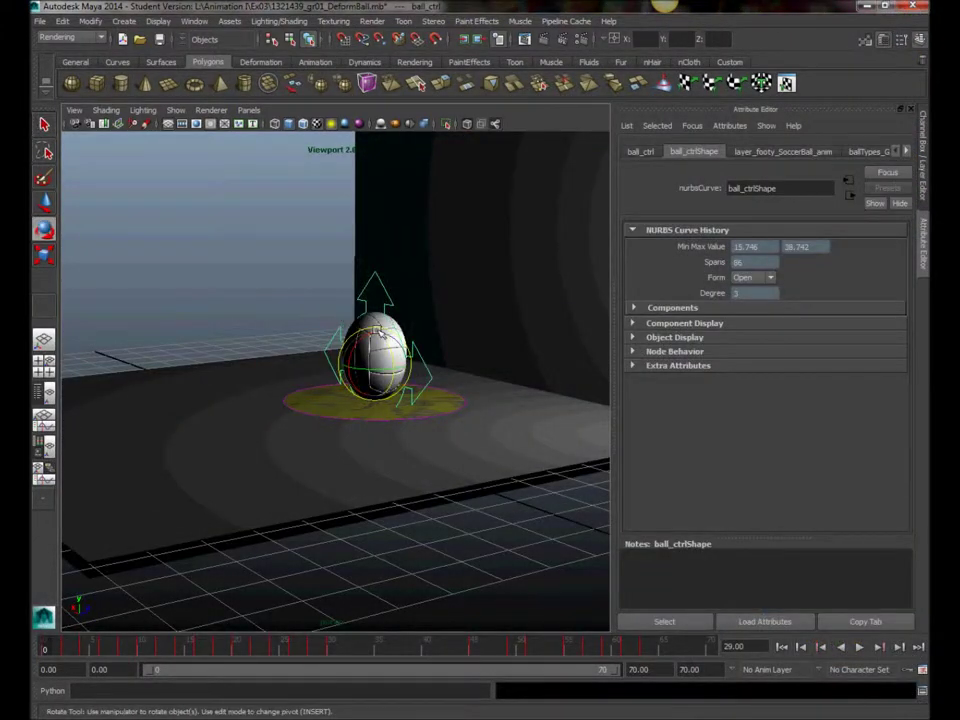
Step: Play the volleyball's bounce against the wall, scrub back to frame 0, replay it, and stop playback
{"action": "key", "text": "alt+v"}
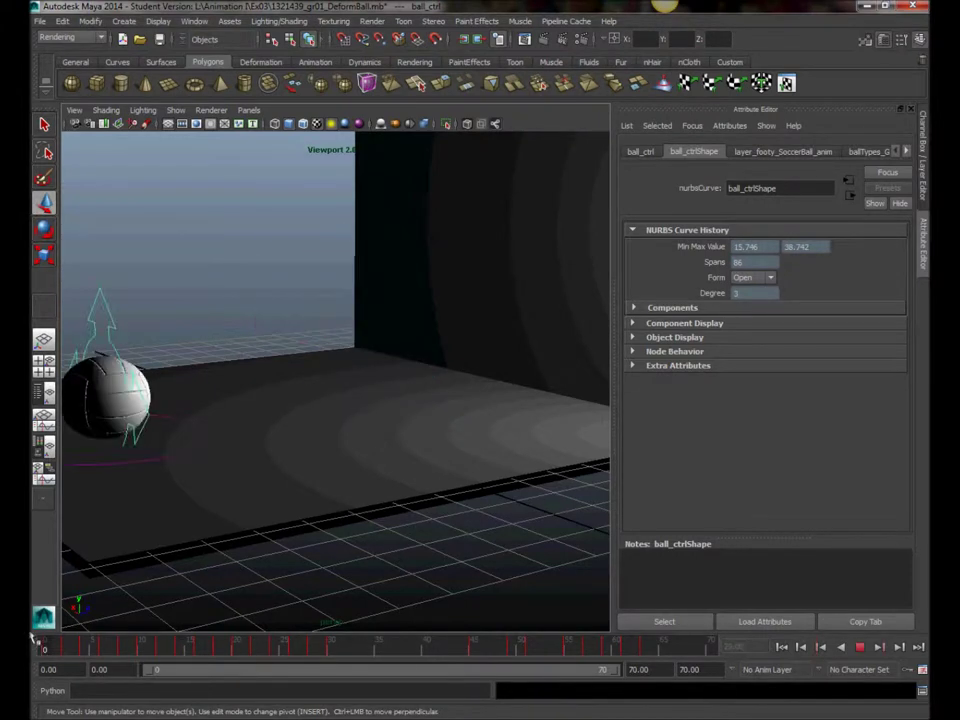
{"action": "key", "text": "alt+v"}
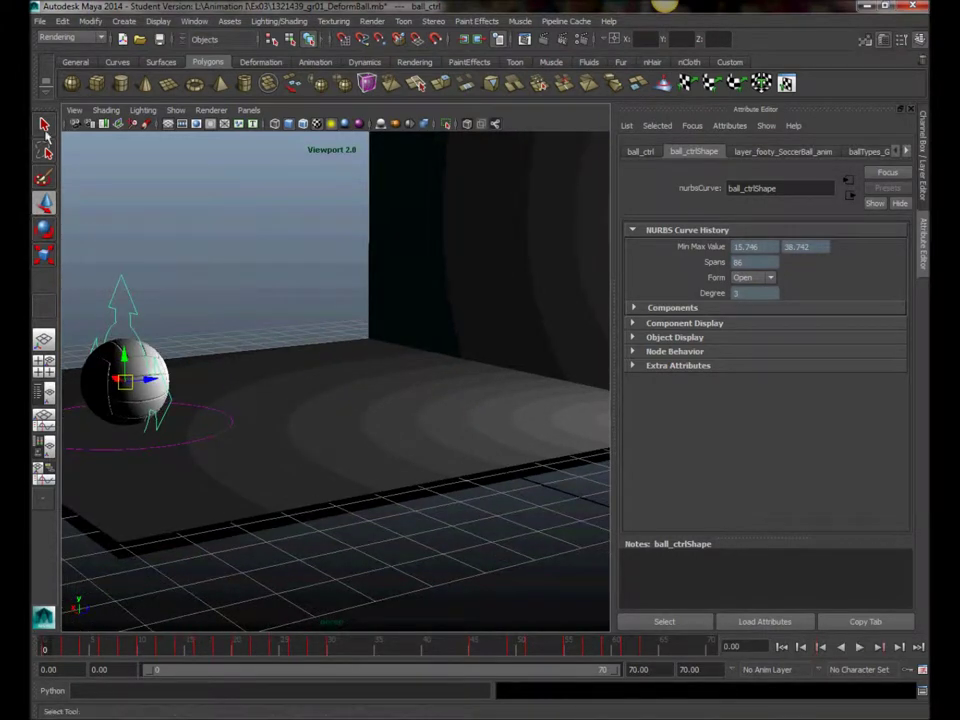
{"action": "mouse_move", "coordinate": [47, 648]}
{"action": "left_mouse_down"}
{"action": "mouse_move", "coordinate": [640, 647]}
{"action": "mouse_move", "coordinate": [405, 647]}
{"action": "mouse_move", "coordinate": [33, 668]}
{"action": "left_mouse_up"}
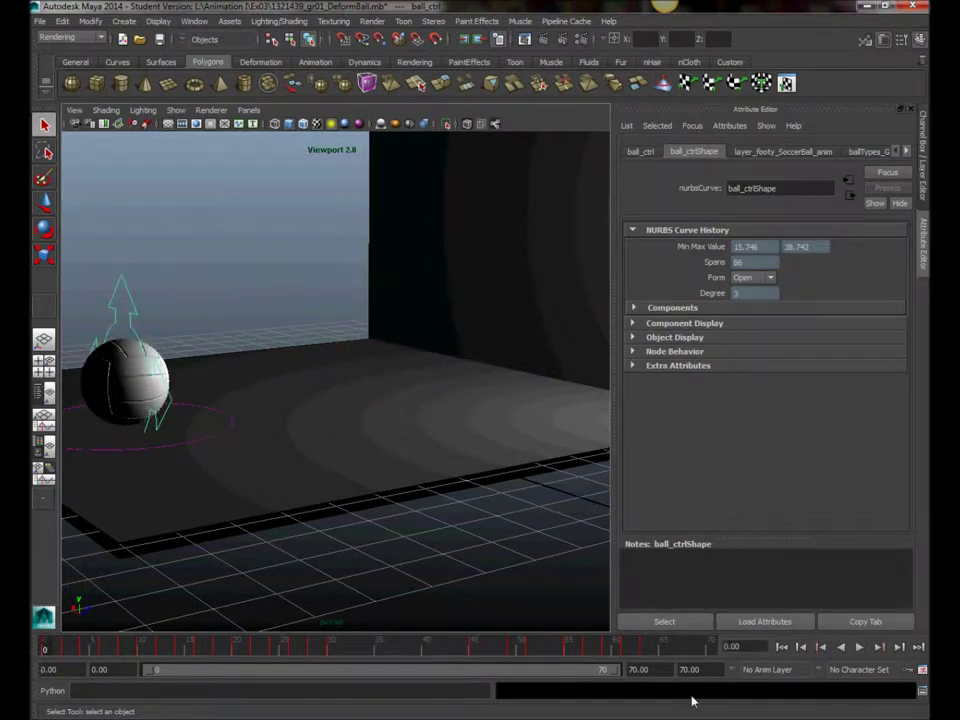
{"action": "left_click", "coordinate": [868, 652]}
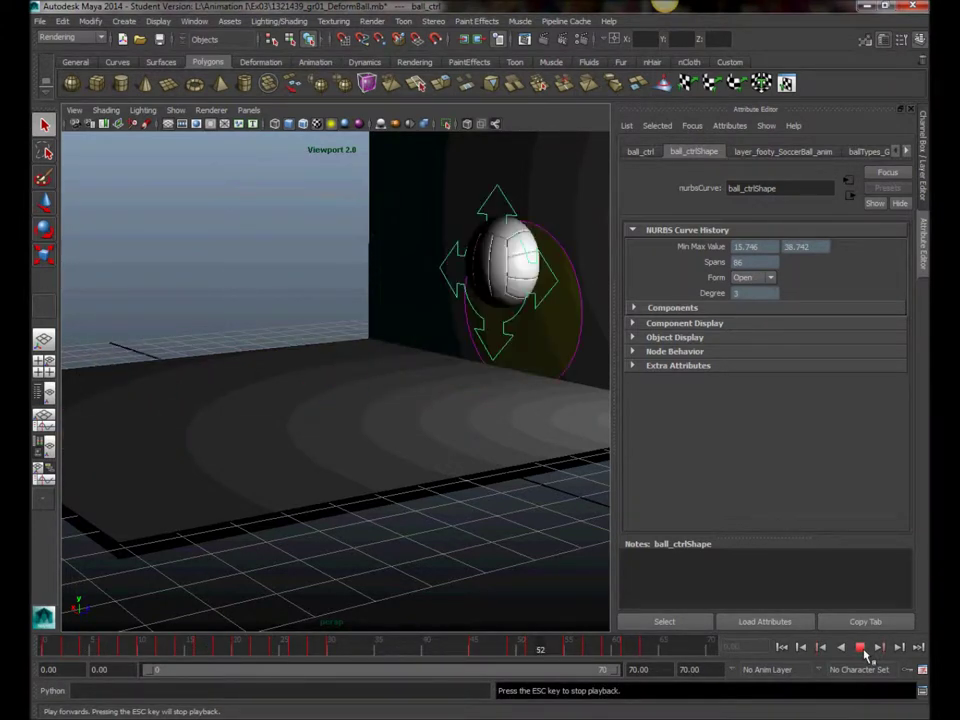
{"action": "left_click", "coordinate": [862, 650]}
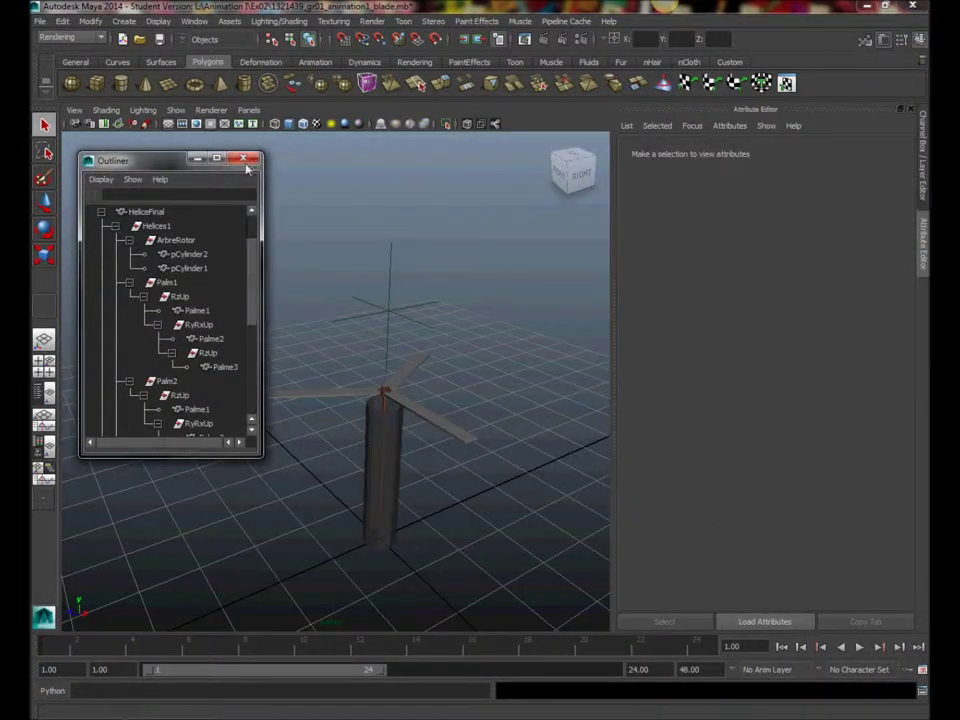
Step: Close the Outliner, select the Control locator above the propeller, and show its channels in the Channel Box
{"action": "left_click", "coordinate": [245, 162]}
{"action": "mouse_move", "coordinate": [296, 272]}
{"action": "left_mouse_down", "text": "alt"}
{"action": "mouse_move", "coordinate": [246, 270]}
{"action": "mouse_move", "coordinate": [349, 251]}
{"action": "mouse_move", "coordinate": [308, 260]}
{"action": "left_mouse_up", "text": "alt"}
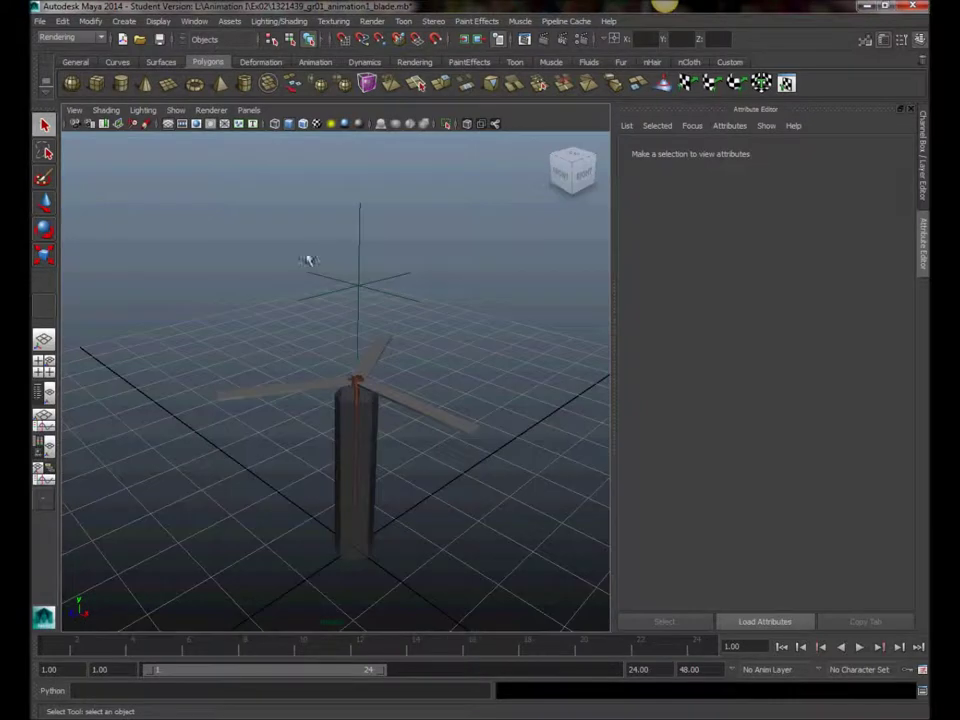
{"action": "left_click", "coordinate": [363, 288]}
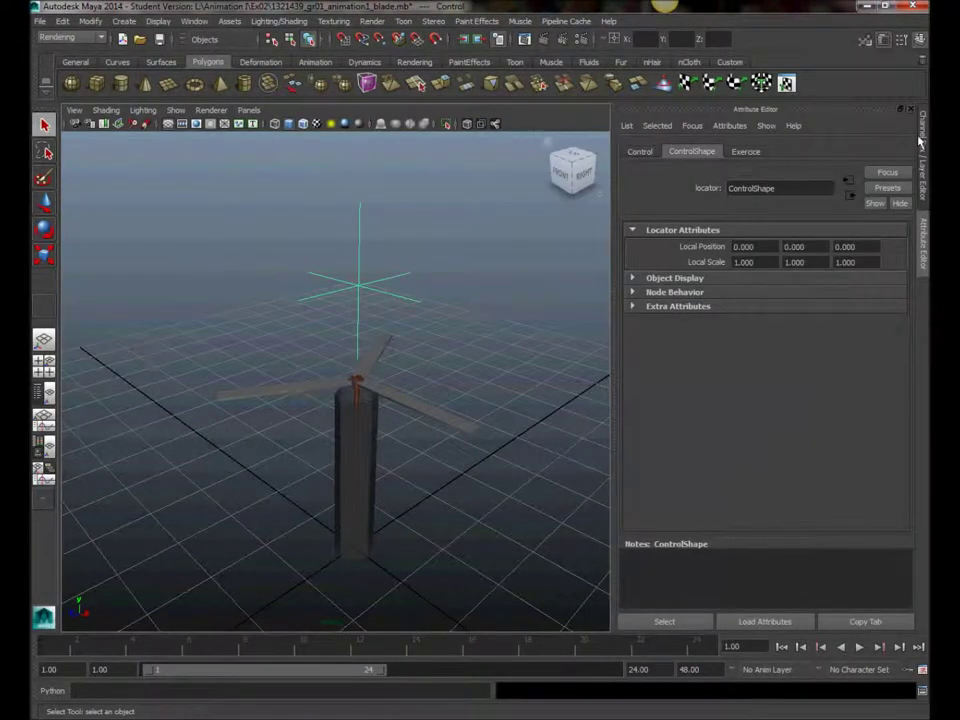
{"action": "left_click", "coordinate": [920, 145]}
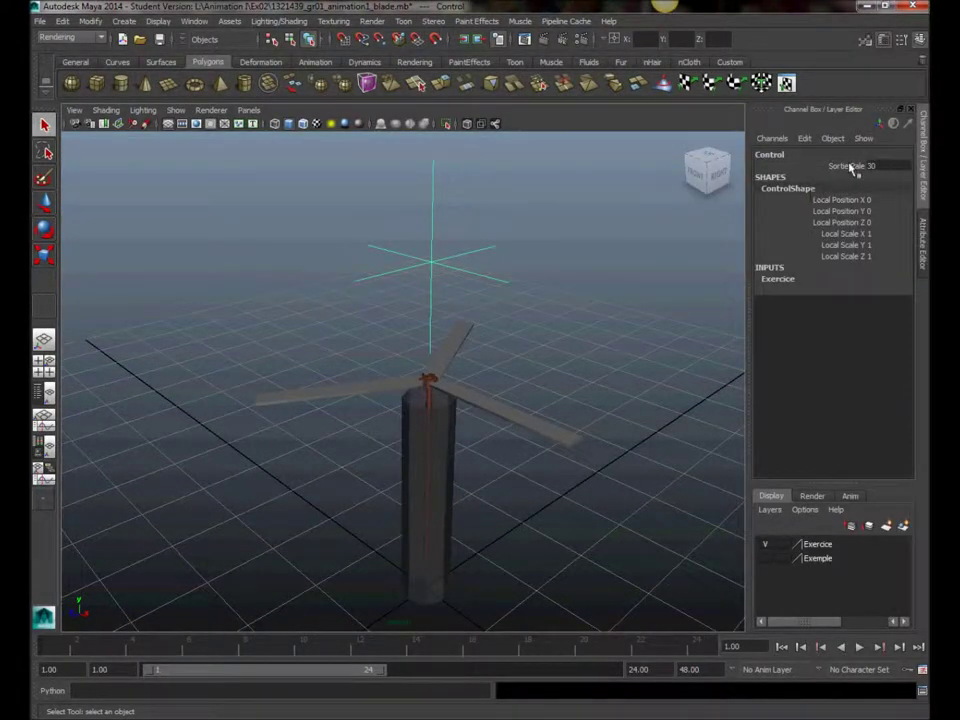
Step: Vary the Control locator's Sortie Pale value to fold and unfold the propeller blades, ending at 0
{"action": "middle_click_drag", "start_coordinate": [565, 250], "coordinate": [266, 349]}
{"action": "left_click_drag", "start_coordinate": [266, 349], "coordinate": [258, 420], "text": "alt"}
{"action": "middle_click_drag", "start_coordinate": [350, 430], "coordinate": [499, 422]}
{"action": "left_click_drag", "start_coordinate": [499, 422], "coordinate": [595, 304], "text": "alt"}
{"action": "middle_click_drag", "start_coordinate": [595, 304], "coordinate": [290, 371]}
{"action": "left_click_drag", "start_coordinate": [385, 350], "coordinate": [422, 362], "text": "alt"}
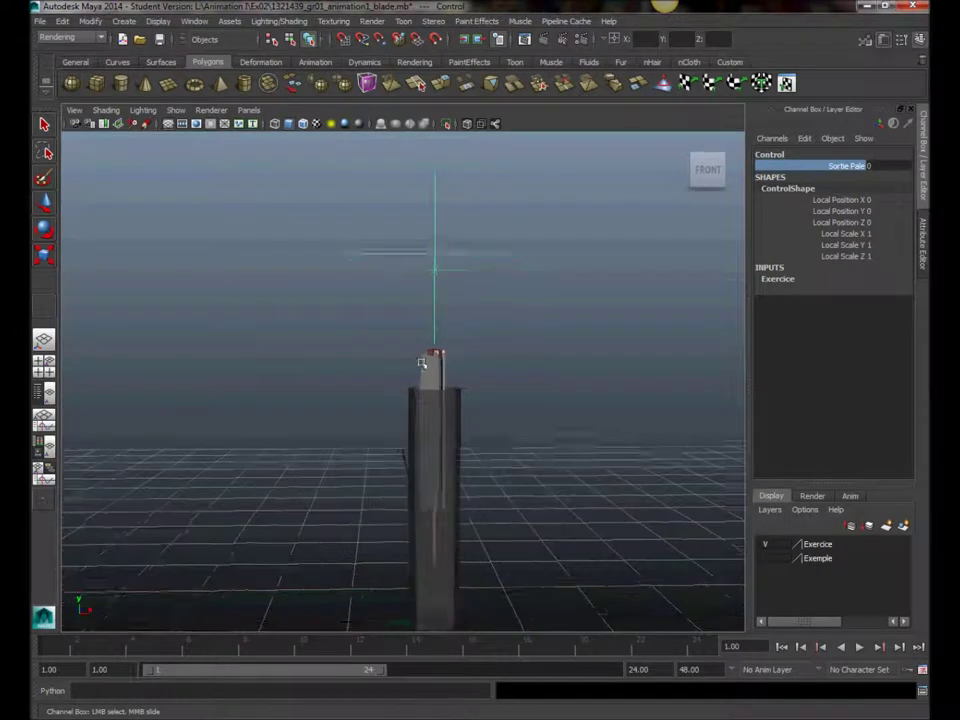
{"action": "right_click_drag", "start_coordinate": [422, 362], "coordinate": [428, 293], "text": "alt"}
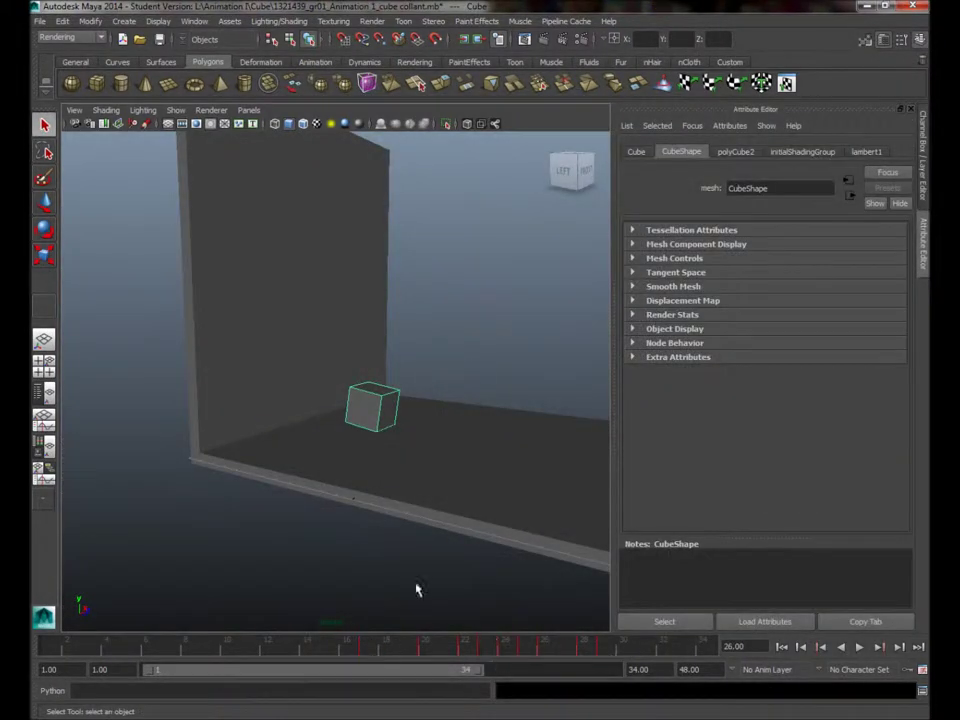
Step: Deselect the sticky cube, play its animation against the wall, and return to frame 1 with the whole set in view
{"action": "left_click", "coordinate": [480, 360]}
{"action": "mouse_move", "coordinate": [456, 386]}
{"action": "left_mouse_down", "text": "alt"}
{"action": "mouse_move", "coordinate": [519, 379]}
{"action": "mouse_move", "coordinate": [452, 392]}
{"action": "left_mouse_up", "text": "alt"}
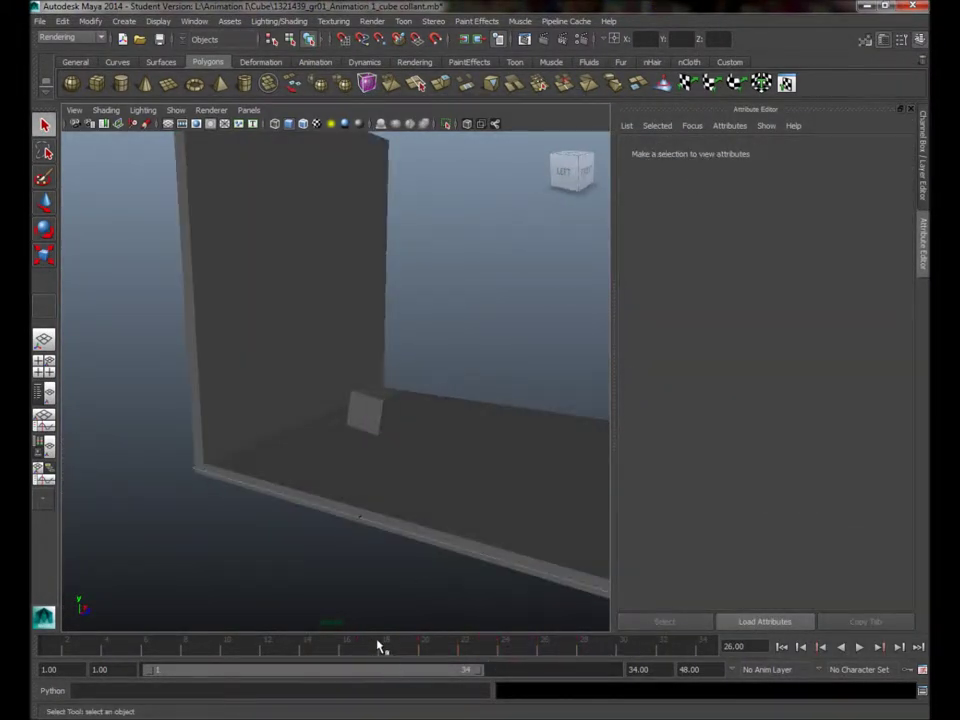
{"action": "key", "text": "alt+v"}
{"action": "left_click_drag", "start_coordinate": [406, 426], "coordinate": [233, 598], "text": "alt"}
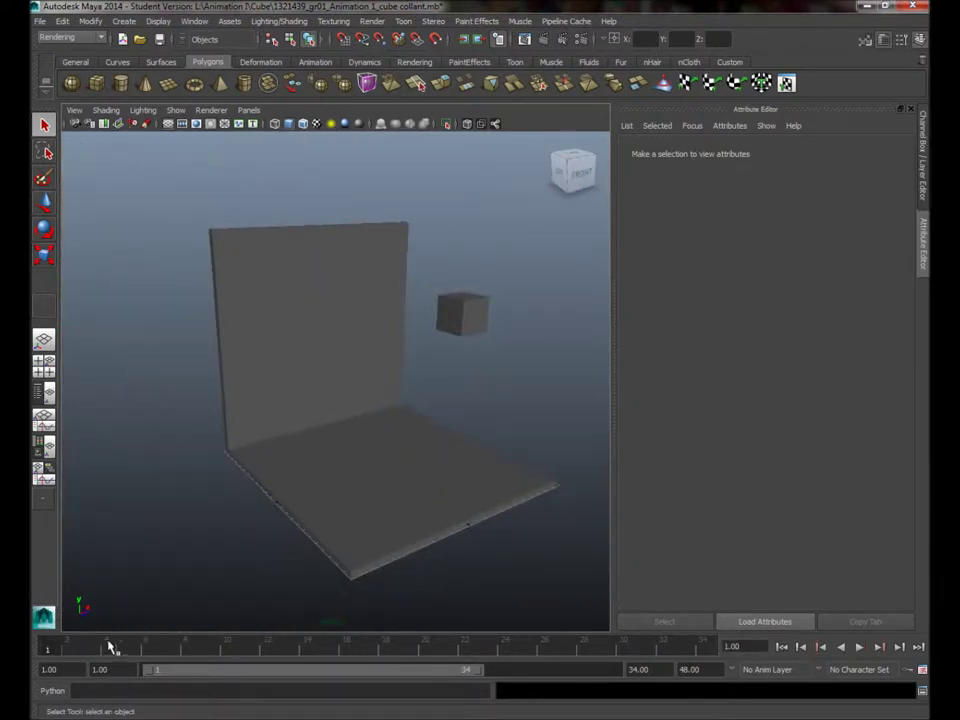
{"action": "key", "text": "alt+v"}
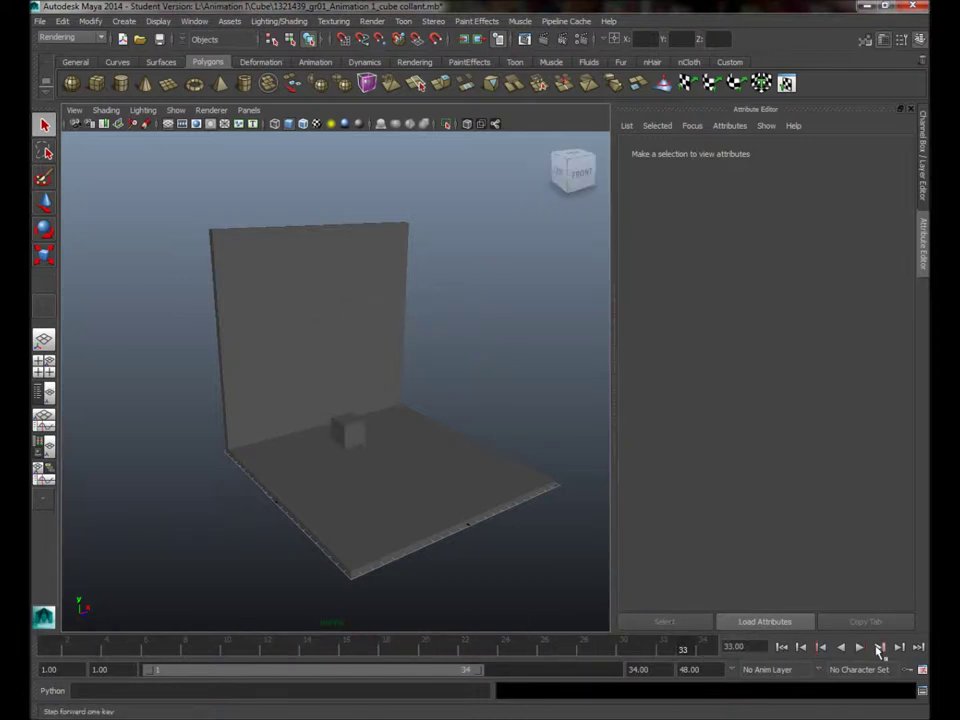
Step: Examine the sticky cube's movement close to the wall from other angles during playback
{"action": "left_click_drag", "start_coordinate": [474, 429], "coordinate": [323, 428], "text": "alt"}
{"action": "right_click_drag", "start_coordinate": [323, 428], "coordinate": [520, 428], "text": "alt"}
{"action": "middle_click_drag", "start_coordinate": [520, 428], "coordinate": [506, 371], "text": "alt"}
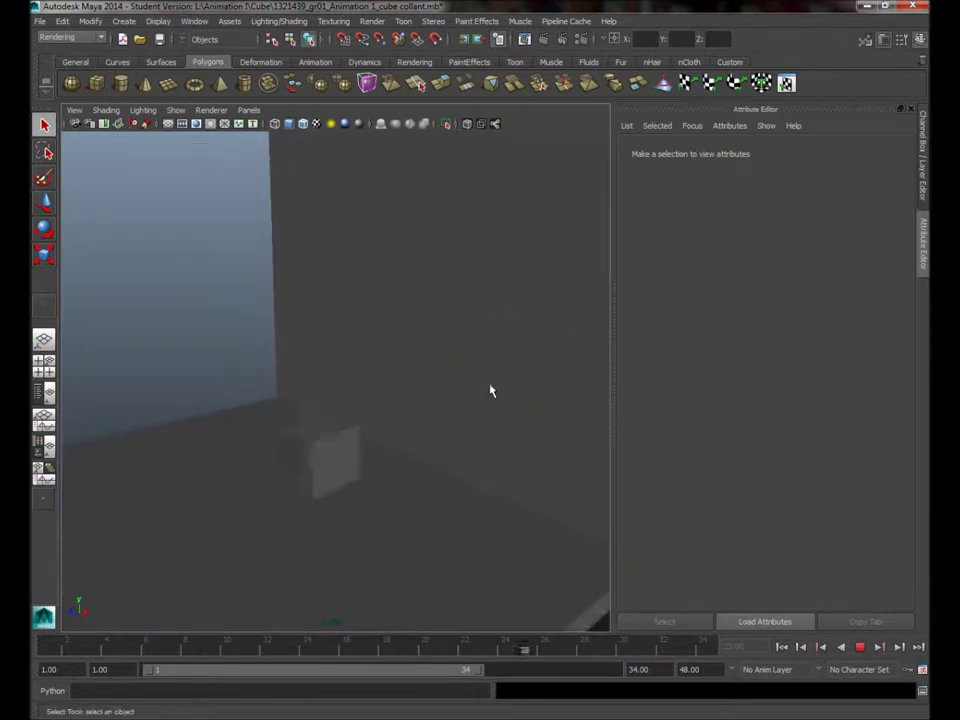
{"action": "mouse_move", "coordinate": [467, 452]}
{"action": "left_mouse_down", "text": "alt"}
{"action": "mouse_move", "coordinate": [358, 452]}
{"action": "mouse_move", "coordinate": [463, 444]}
{"action": "left_mouse_up", "text": "alt"}
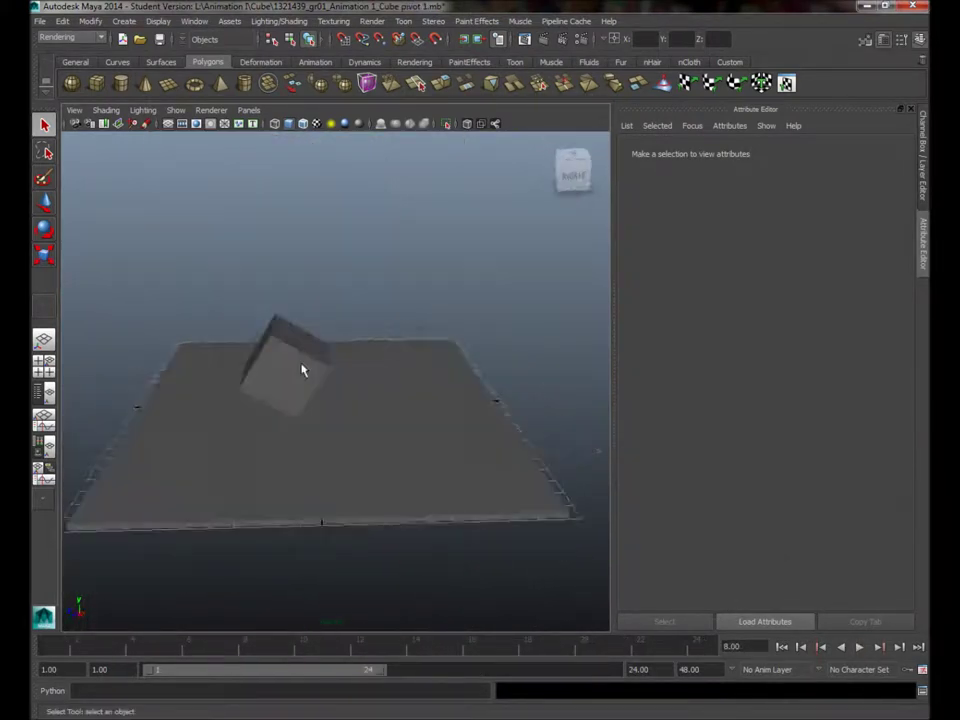
Step: Select the tumbling cube pCube2, scrub its keyed frames from the start, and play the roll across the floor
{"action": "left_click", "coordinate": [303, 371]}
{"action": "mouse_move", "coordinate": [46, 644]}
{"action": "left_mouse_down"}
{"action": "mouse_move", "coordinate": [284, 644]}
{"action": "mouse_move", "coordinate": [31, 644]}
{"action": "left_mouse_up"}
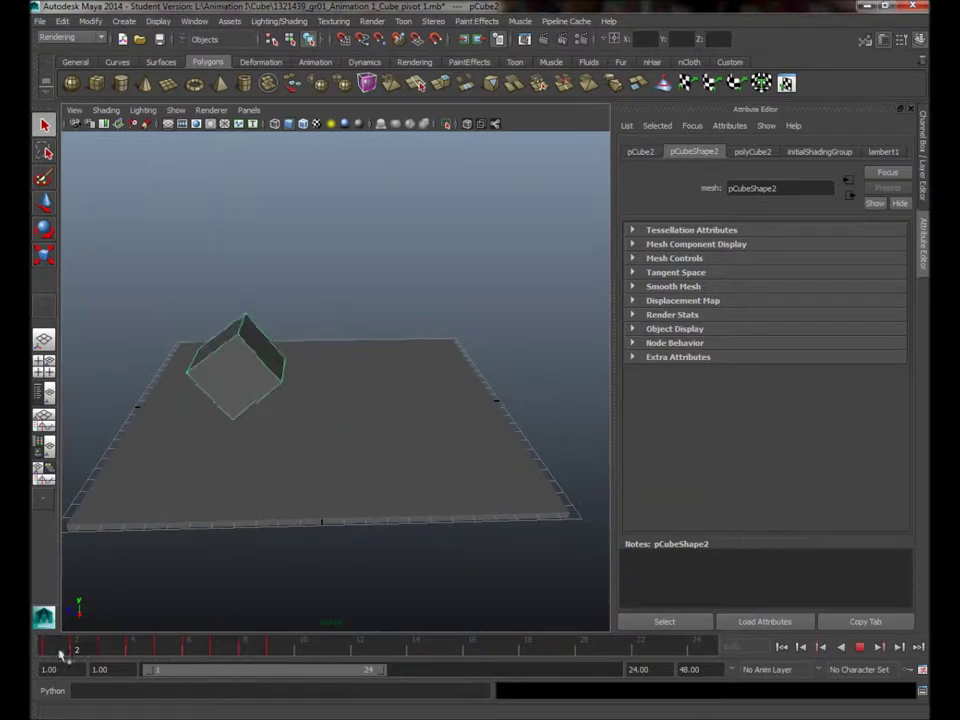
{"action": "left_click", "coordinate": [800, 647]}
{"action": "left_click", "coordinate": [860, 648]}
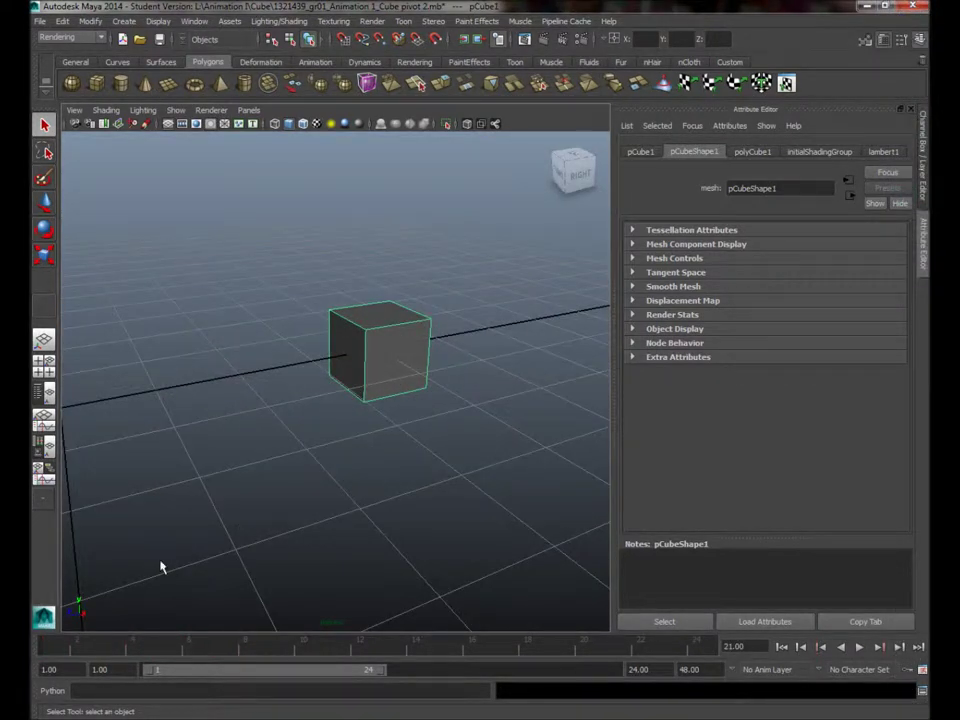
Step: Examine pCube1's pivoting animation from several angles by scrubbing its timeline and playing it
{"action": "middle_click_drag", "start_coordinate": [326, 418], "coordinate": [277, 454], "text": "alt"}
{"action": "right_click_drag", "start_coordinate": [277, 454], "coordinate": [263, 569], "text": "alt"}
{"action": "left_click_drag", "start_coordinate": [54, 655], "coordinate": [331, 646]}
{"action": "middle_click_drag", "start_coordinate": [326, 557], "coordinate": [534, 512], "text": "alt"}
{"action": "left_click_drag", "start_coordinate": [534, 512], "coordinate": [381, 529], "text": "alt"}
{"action": "middle_click_drag", "start_coordinate": [381, 529], "coordinate": [411, 529], "text": "alt"}
{"action": "left_click_drag", "start_coordinate": [80, 648], "coordinate": [254, 648]}
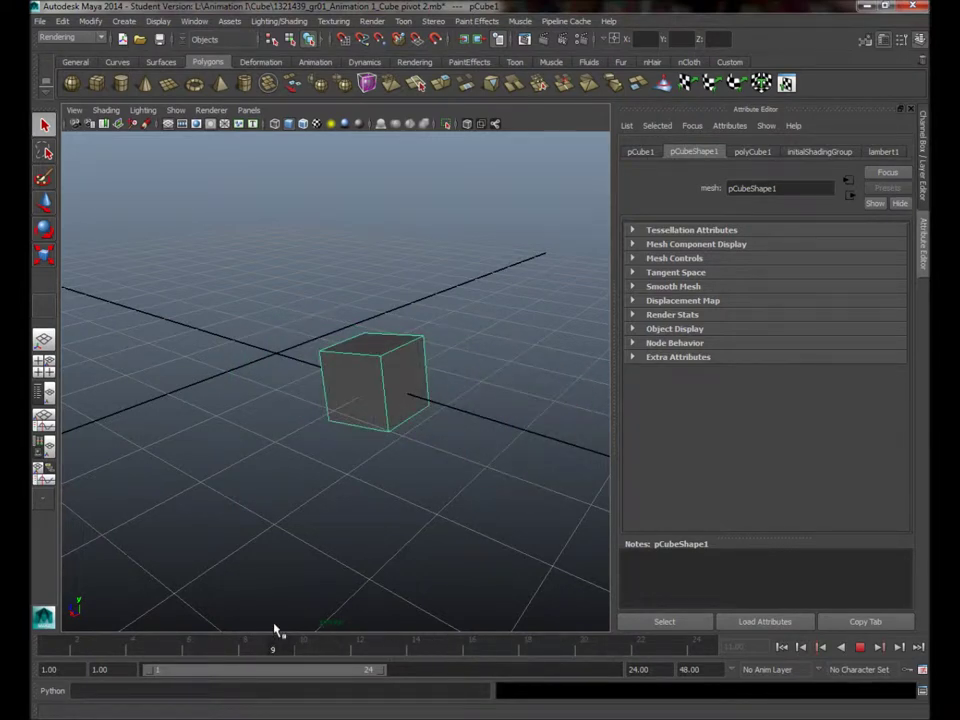
{"action": "left_click_drag", "start_coordinate": [229, 521], "coordinate": [345, 458], "text": "alt"}
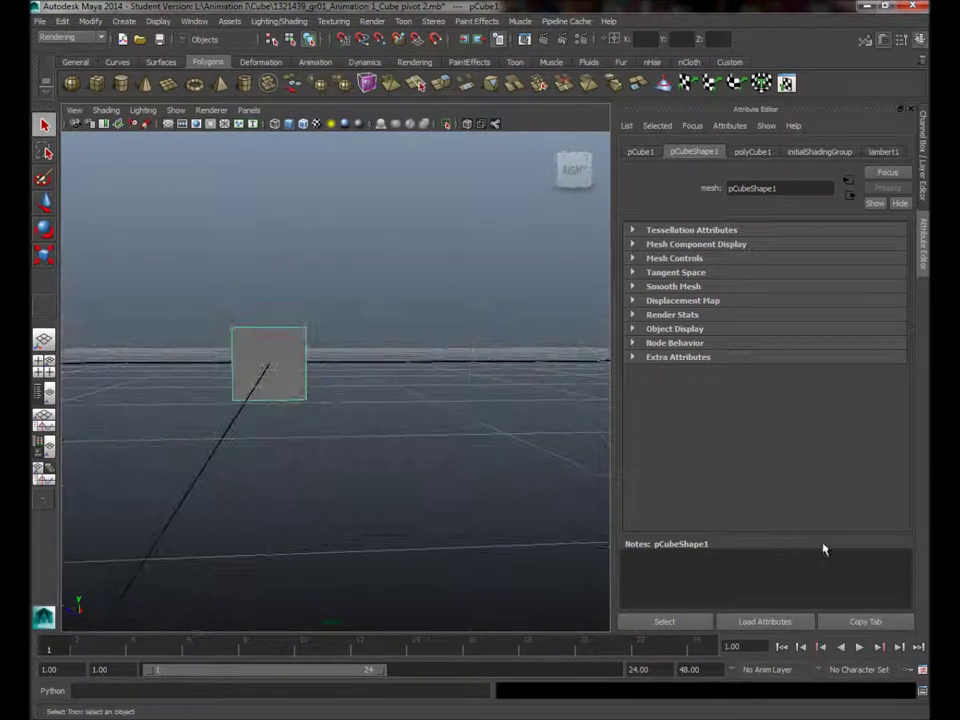
Step: Play the pivoting cube's animation again from a low viewpoint and stop the playback
{"action": "left_click", "coordinate": [859, 647]}
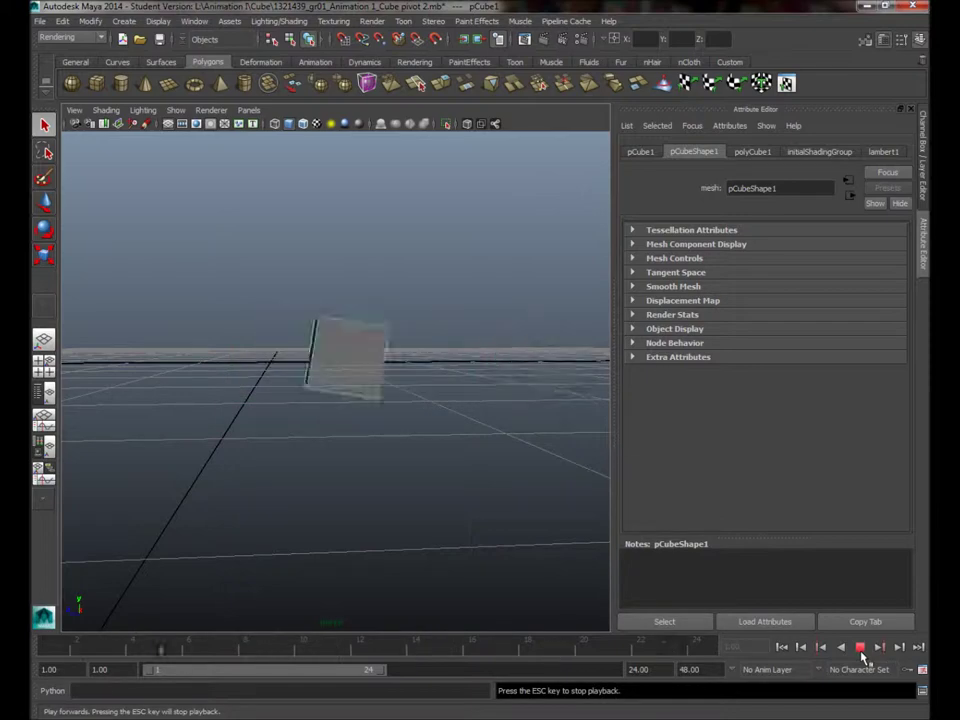
{"action": "left_click", "coordinate": [860, 648]}
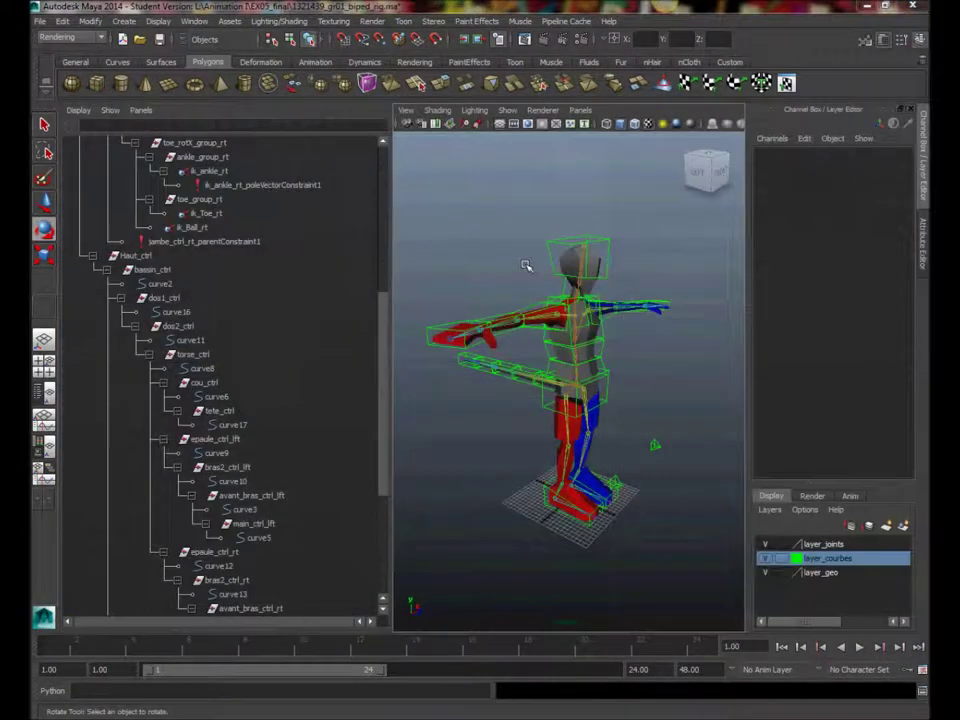
Step: Try rotating the biped rig's upper-body controls, Haut_ctrl and bassin_ctrl, while viewing the character from several sides
{"action": "left_click_drag", "start_coordinate": [526, 265], "coordinate": [380, 215], "text": "alt"}
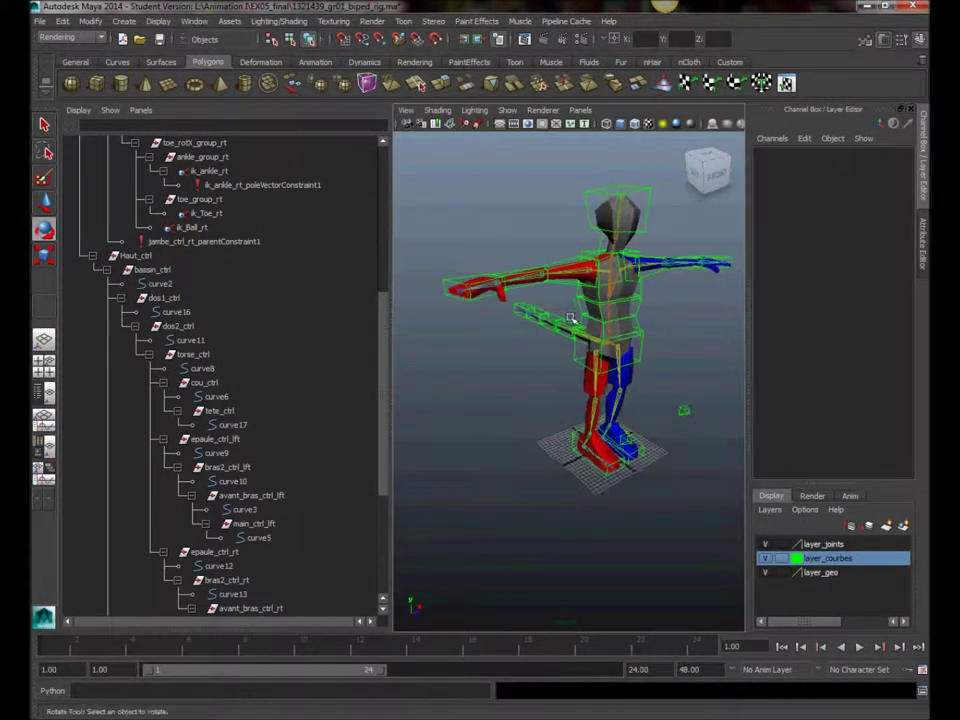
{"action": "left_click", "coordinate": [136, 256]}
{"action": "left_click", "coordinate": [152, 270]}
{"action": "left_click_drag", "start_coordinate": [560, 320], "coordinate": [611, 398], "text": "alt"}
{"action": "key", "text": "ctrl+z"}
{"action": "left_click_drag", "start_coordinate": [611, 398], "coordinate": [690, 414]}
{"action": "right_click_drag", "start_coordinate": [560, 428], "coordinate": [574, 431], "text": "alt"}
{"action": "left_click_drag", "start_coordinate": [574, 431], "coordinate": [551, 401], "text": "alt"}
Step: Try rotating the head and neck controls under tete_ctrl and cou_ctrl, undoing the test rotations
{"action": "left_click", "coordinate": [551, 401]}
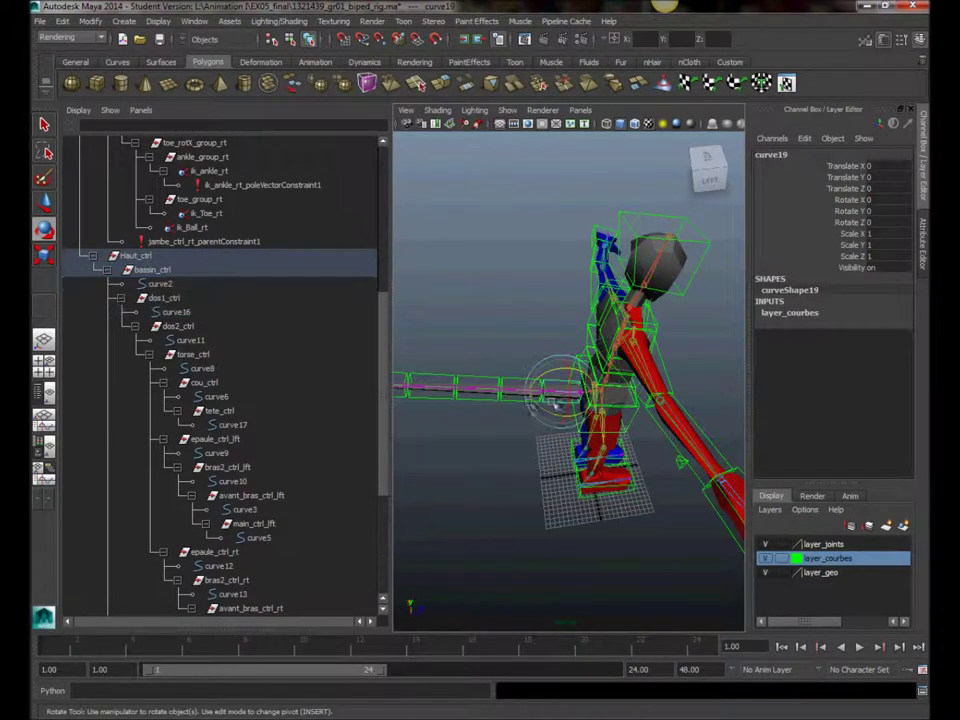
{"action": "scroll", "coordinate": [482, 454], "scroll_direction": "down", "scroll_amount": 3}
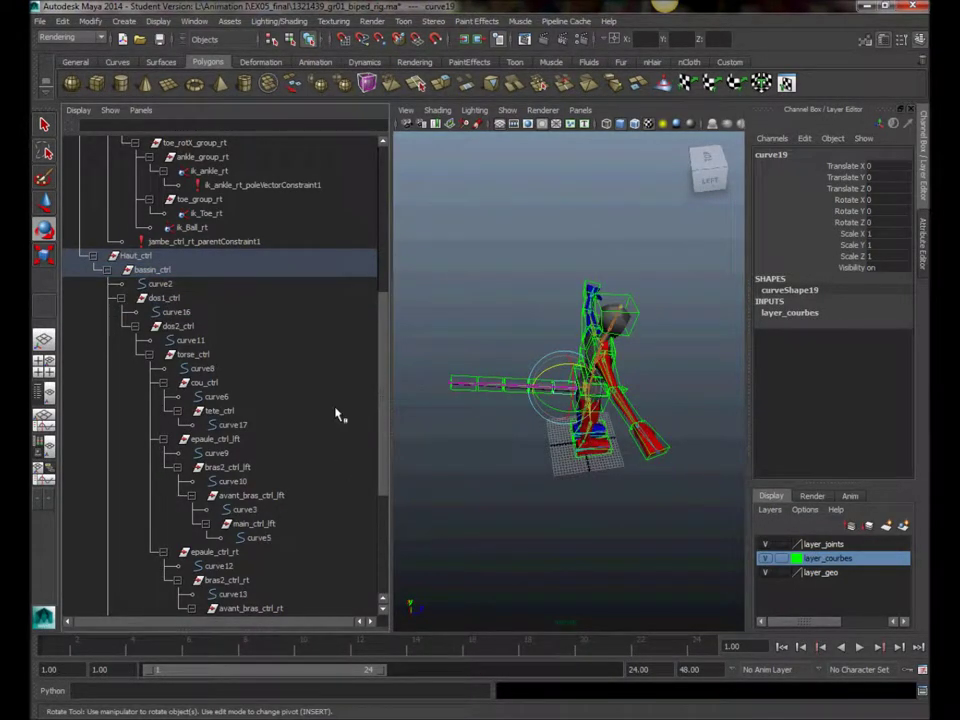
{"action": "left_click", "coordinate": [223, 413]}
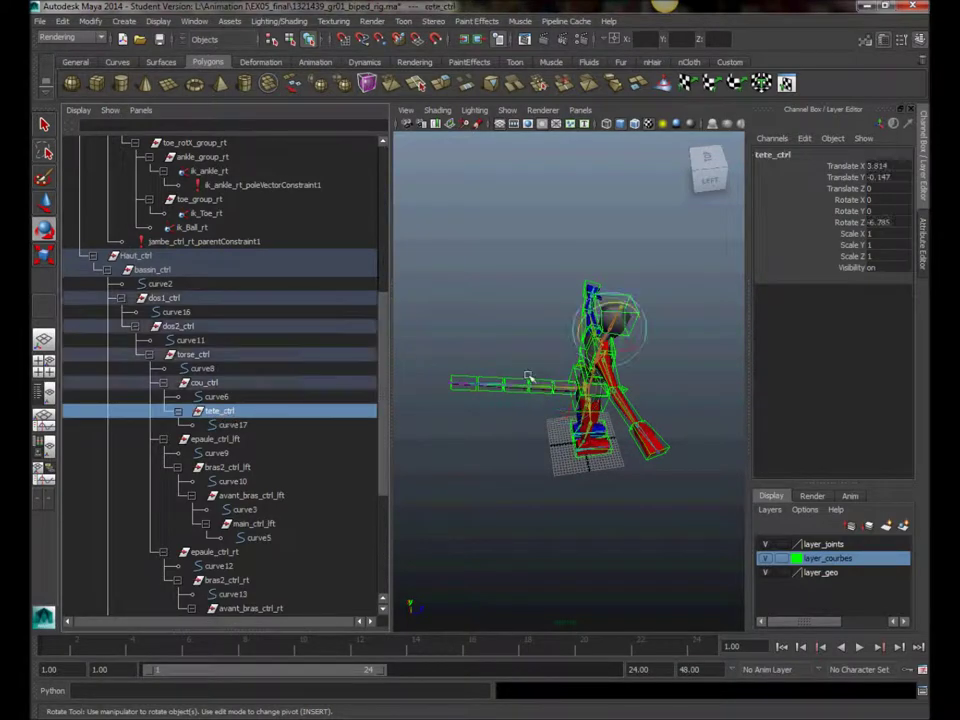
{"action": "left_click_drag", "start_coordinate": [527, 377], "coordinate": [415, 335], "text": "alt"}
{"action": "left_click", "coordinate": [224, 427]}
{"action": "left_click_drag", "start_coordinate": [616, 296], "coordinate": [610, 313]}
{"action": "left_click", "coordinate": [205, 383]}
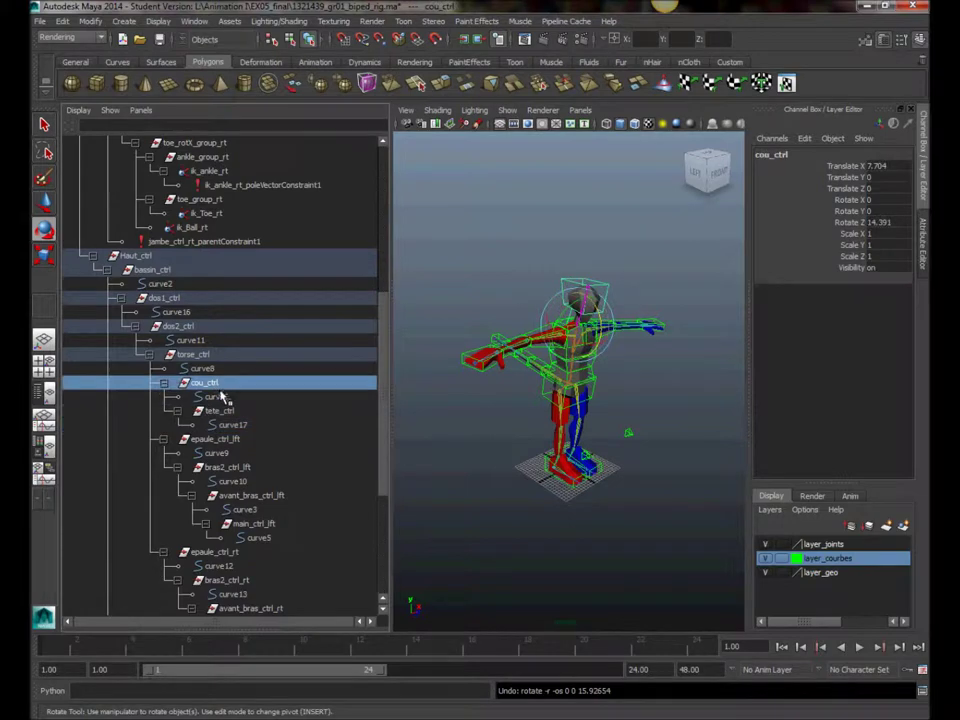
{"action": "left_click", "coordinate": [215, 396]}
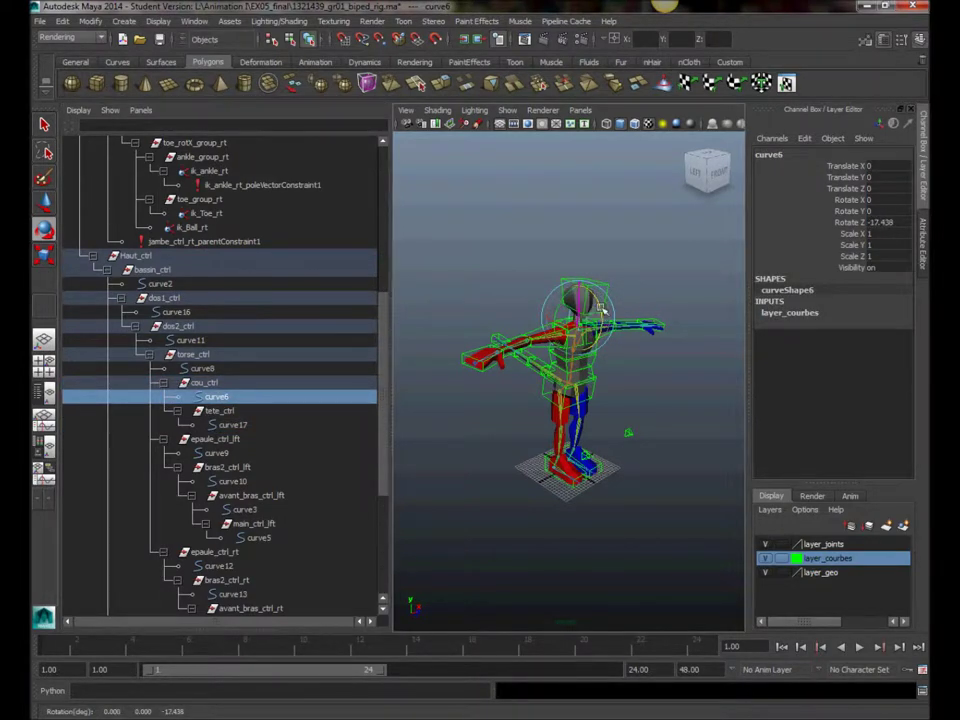
{"action": "key", "text": "ctrl+z"}
Step: Try rotating the base of the tail with curve19 and its parent control queue1_ctrl
{"action": "left_click_drag", "start_coordinate": [588, 317], "coordinate": [529, 343], "text": "alt"}
{"action": "right_click_drag", "start_coordinate": [529, 343], "coordinate": [711, 354], "text": "alt"}
{"action": "left_click_drag", "start_coordinate": [711, 354], "coordinate": [720, 342], "text": "alt"}
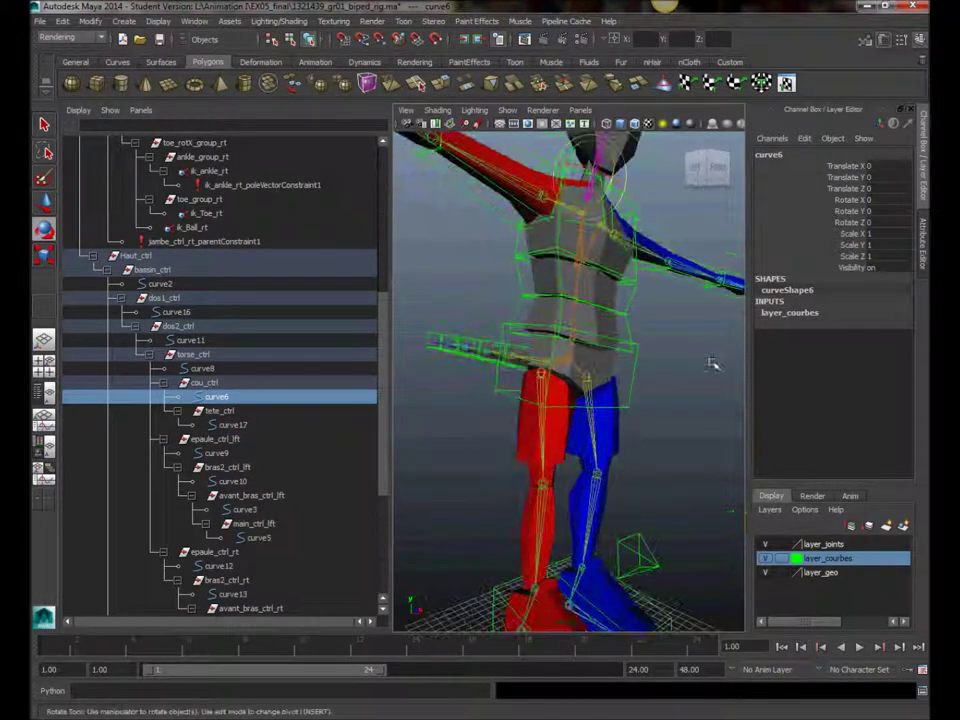
{"action": "left_click", "coordinate": [514, 398]}
{"action": "left_click_drag", "start_coordinate": [455, 376], "coordinate": [549, 418], "text": "alt"}
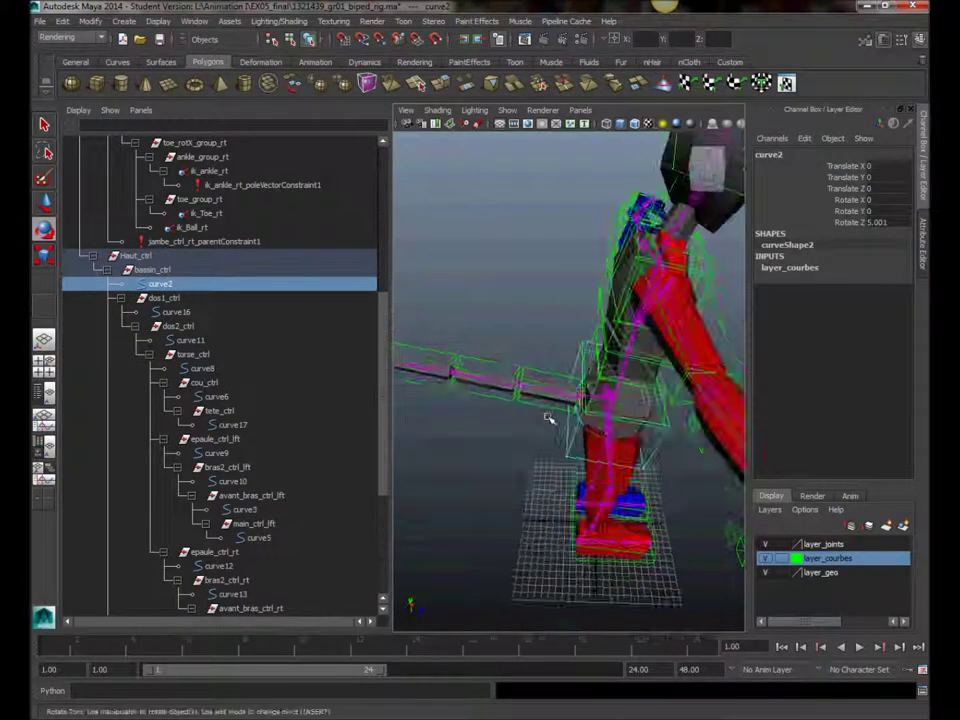
{"action": "left_click", "coordinate": [546, 374]}
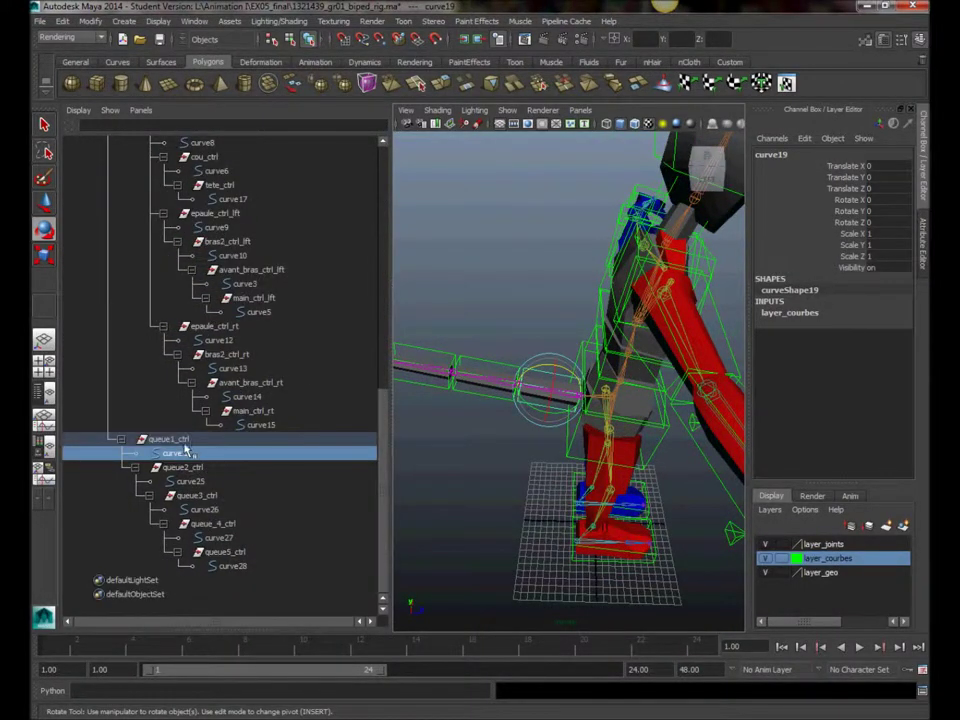
{"action": "left_click_drag", "start_coordinate": [536, 388], "coordinate": [595, 417]}
{"action": "left_click", "coordinate": [168, 439]}
{"action": "scroll", "coordinate": [567, 412], "scroll_direction": "down", "scroll_amount": 5}
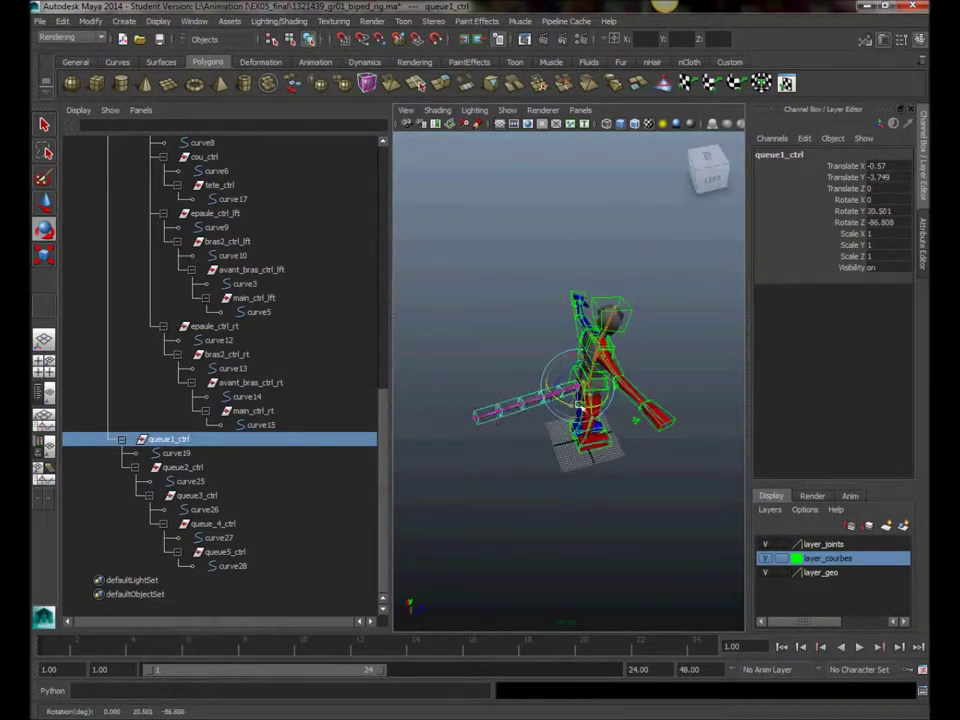
Step: Curl the tail by rotating queue2_ctrl through queue5_ctrl in turn, with queue_4_ctrl at about -71.5 and queue5_ctrl about -34 on Y
{"action": "left_click", "coordinate": [200, 467]}
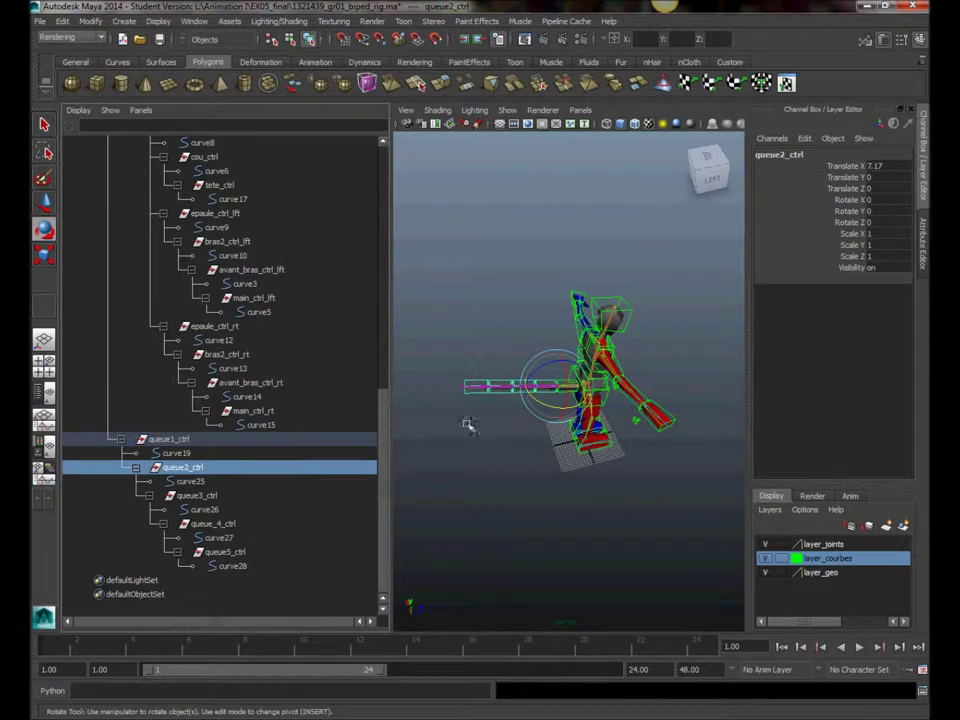
{"action": "mouse_move", "coordinate": [541, 401]}
{"action": "left_mouse_down"}
{"action": "mouse_move", "coordinate": [558, 411]}
{"action": "mouse_move", "coordinate": [546, 417]}
{"action": "left_mouse_up"}
{"action": "left_click", "coordinate": [196, 496]}
{"action": "left_click", "coordinate": [214, 525]}
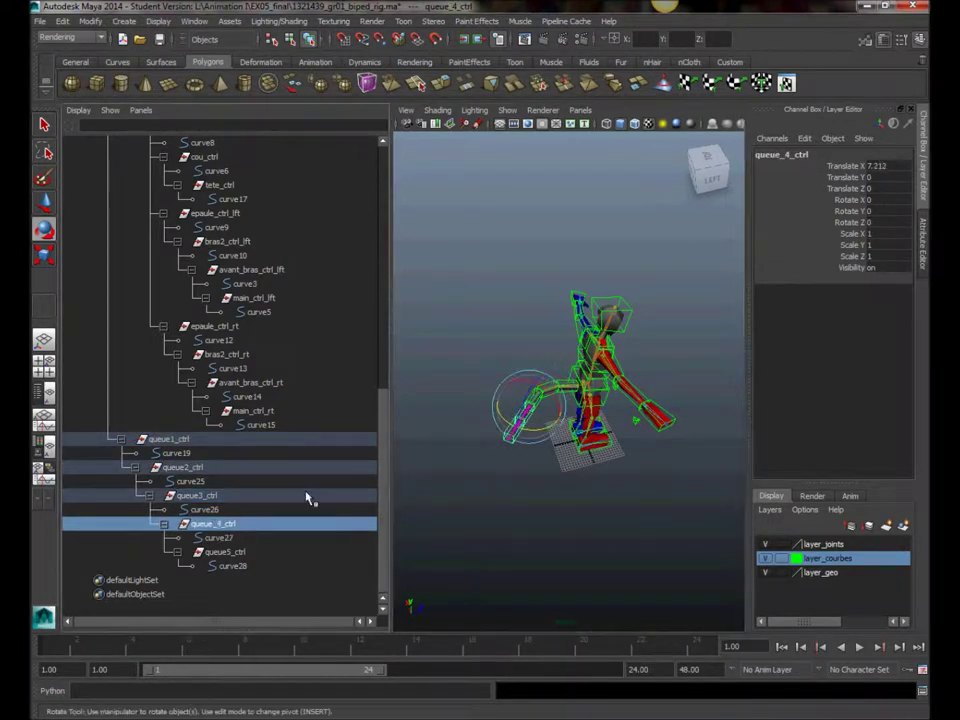
{"action": "left_click_drag", "start_coordinate": [538, 425], "coordinate": [521, 432]}
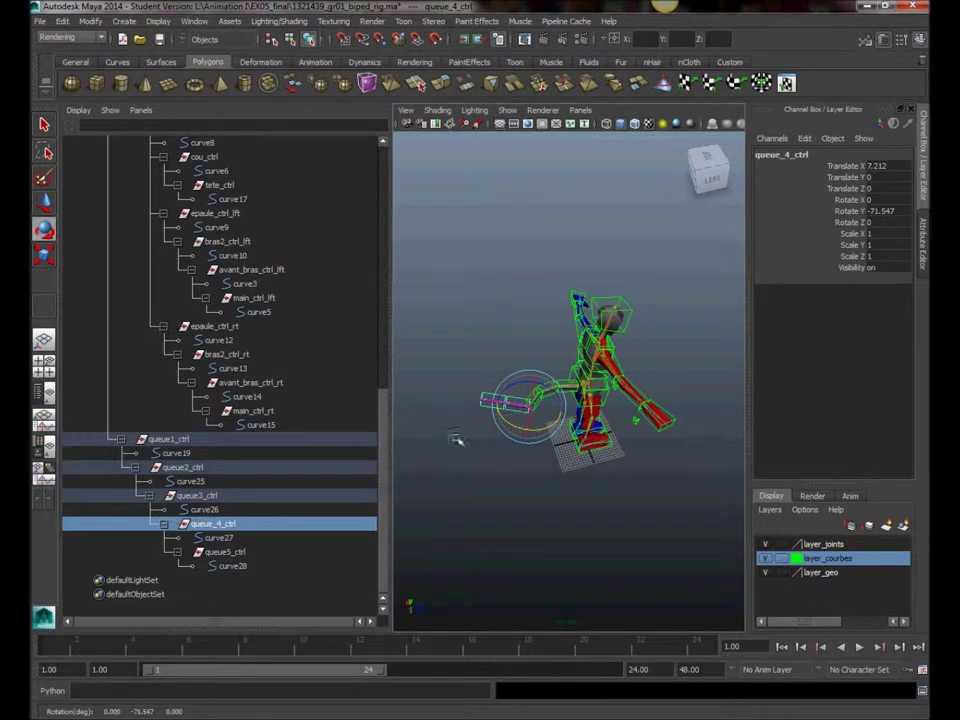
{"action": "left_click", "coordinate": [224, 552]}
{"action": "left_click_drag", "start_coordinate": [480, 428], "coordinate": [486, 423]}
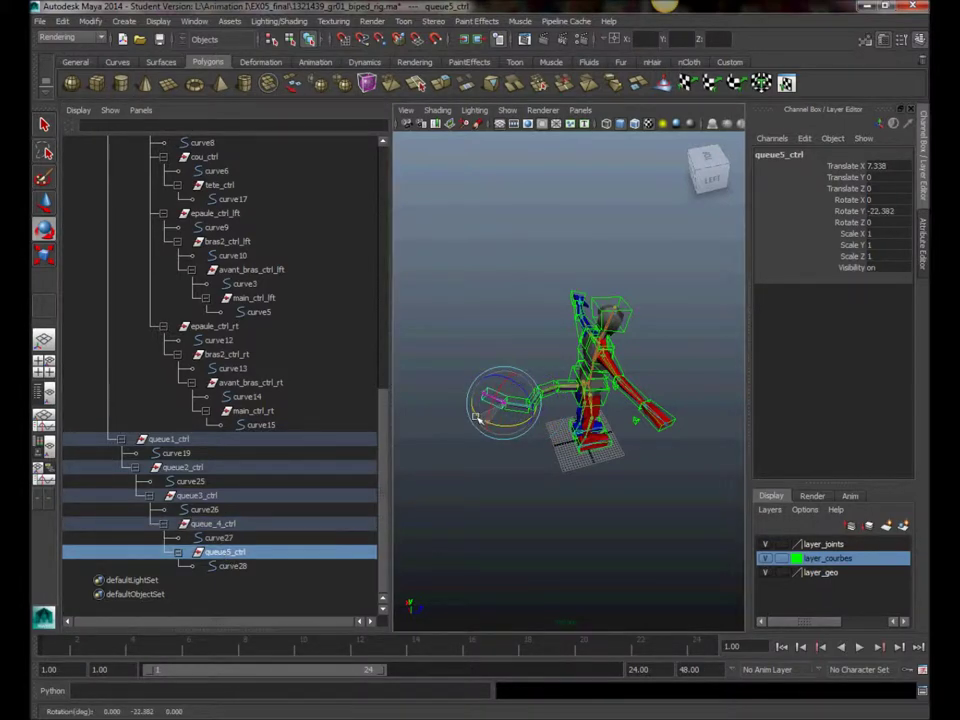
Step: Lift the red leg by moving leg_ctrl_rt to about X -6.99, Y 7.98, Z 5.0
{"action": "left_click_drag", "start_coordinate": [595, 391], "coordinate": [572, 350], "text": "alt"}
{"action": "right_click_drag", "start_coordinate": [572, 350], "coordinate": [671, 433], "text": "alt"}
{"action": "middle_click_drag", "start_coordinate": [671, 433], "coordinate": [636, 334], "text": "alt"}
{"action": "left_click_drag", "start_coordinate": [636, 334], "coordinate": [602, 375], "text": "alt"}
{"action": "right_click_drag", "start_coordinate": [602, 375], "coordinate": [580, 390], "text": "alt"}
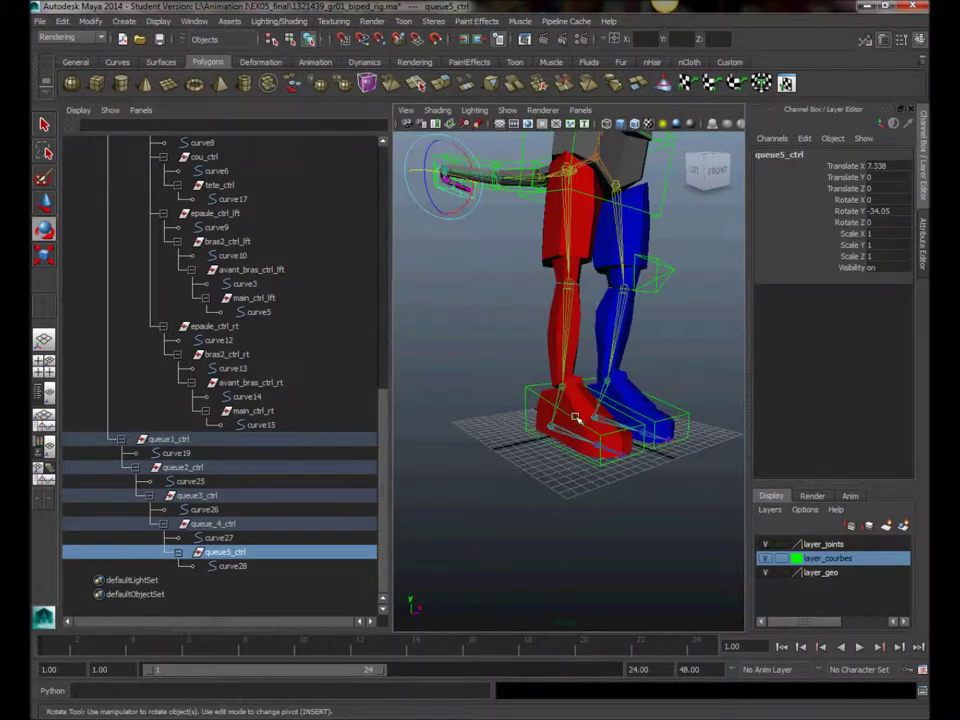
{"action": "left_click", "coordinate": [568, 388]}
{"action": "key", "text": "w"}
{"action": "left_click_drag", "start_coordinate": [567, 387], "coordinate": [551, 326]}
{"action": "left_click_drag", "start_coordinate": [590, 374], "coordinate": [537, 361], "text": "alt"}
{"action": "left_click_drag", "start_coordinate": [550, 313], "coordinate": [493, 315]}
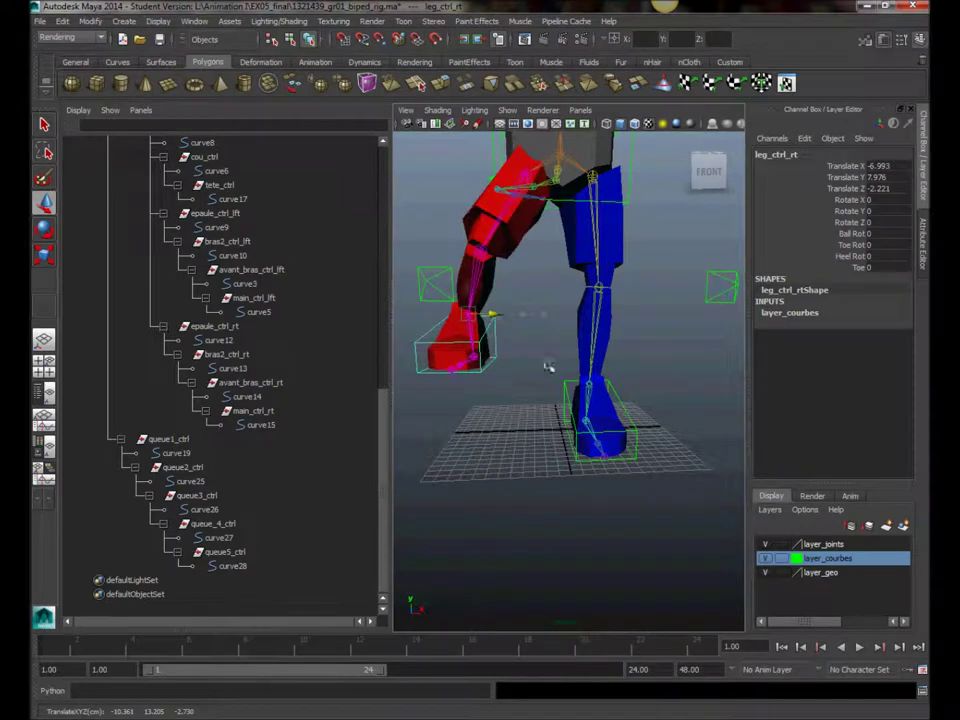
{"action": "left_click_drag", "start_coordinate": [549, 366], "coordinate": [632, 349], "text": "alt"}
{"action": "left_click_drag", "start_coordinate": [573, 321], "coordinate": [659, 399]}
Step: Test the red foot's custom attributes by setting Toe to -1.4, Heel Rot to -2.9 and Toe Rot to about 3
{"action": "left_click", "coordinate": [853, 268]}
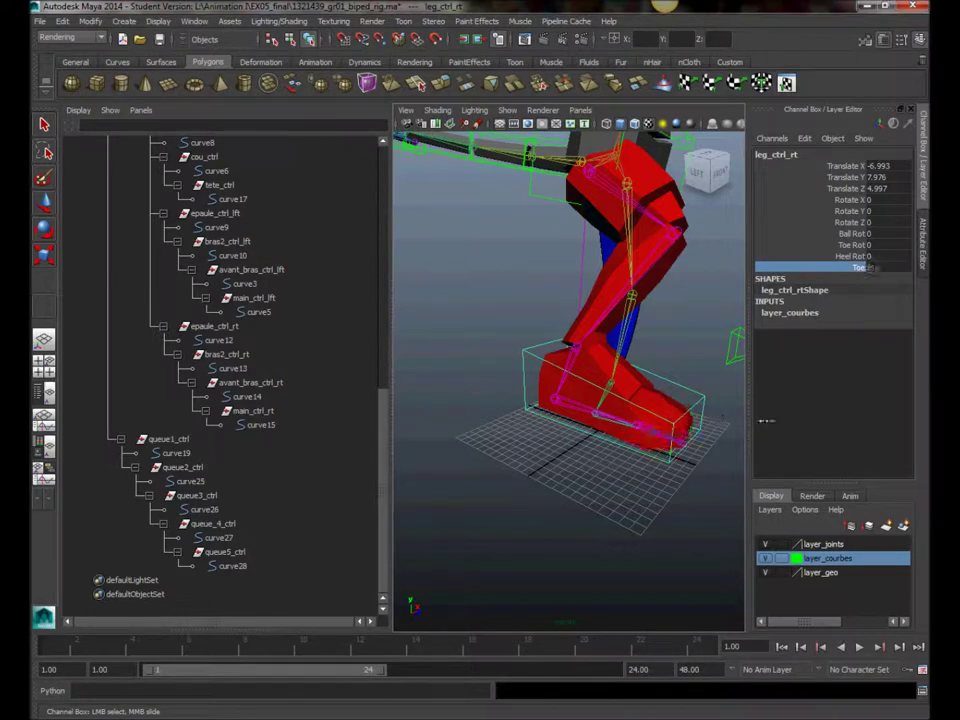
{"action": "key", "text": "space"}
{"action": "key", "text": "f"}
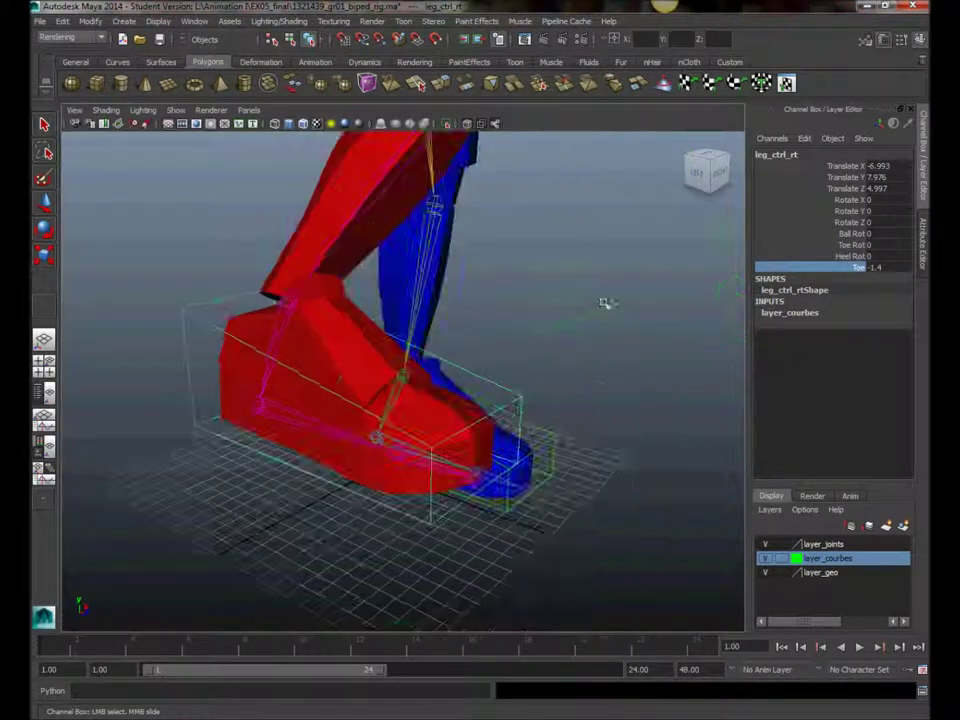
{"action": "middle_click_drag", "start_coordinate": [582, 374], "coordinate": [546, 392]}
{"action": "right_click_drag", "start_coordinate": [546, 392], "coordinate": [391, 398], "text": "alt"}
{"action": "left_click_drag", "start_coordinate": [391, 398], "coordinate": [450, 392], "text": "alt"}
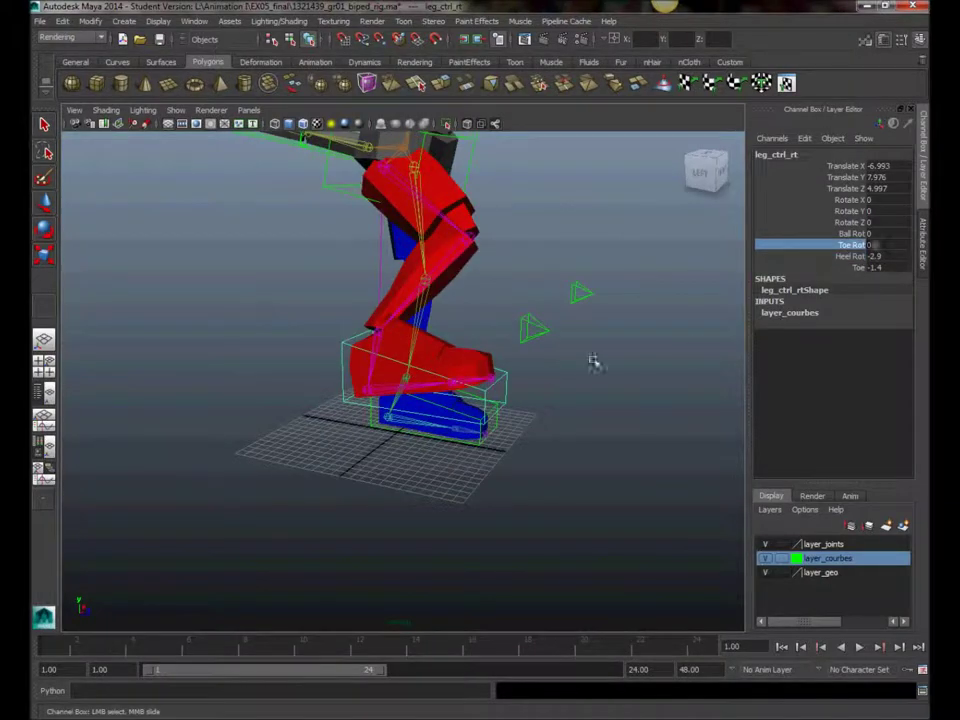
{"action": "middle_click_drag", "start_coordinate": [688, 337], "coordinate": [673, 369]}
{"action": "left_click_drag", "start_coordinate": [673, 369], "coordinate": [550, 388], "text": "alt"}
{"action": "middle_click_drag", "start_coordinate": [549, 388], "coordinate": [427, 372]}
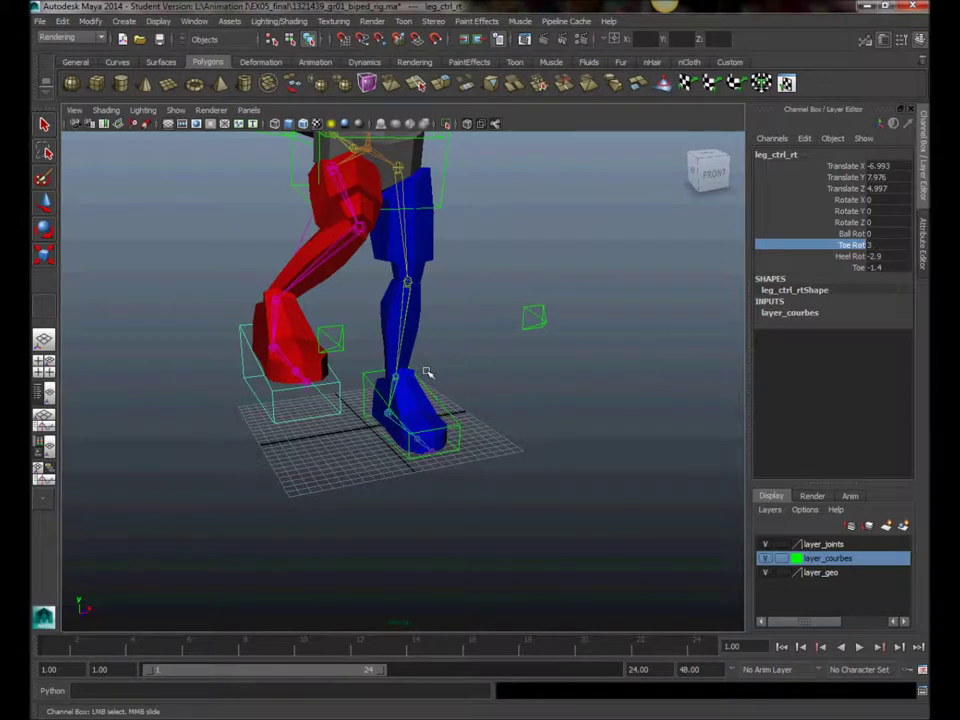
Step: Reselect leg_ctrl_rt and move the red foot down and forward to about X 0.36, Y -0.02, Z 8.52
{"action": "left_click", "coordinate": [336, 389]}
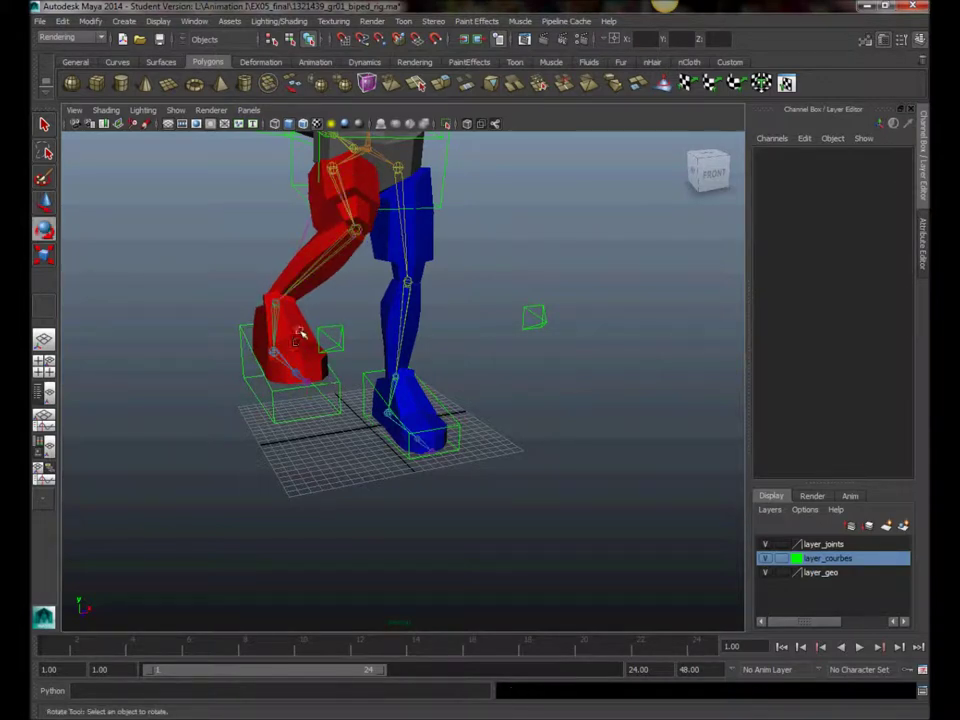
{"action": "left_click_drag", "start_coordinate": [299, 333], "coordinate": [357, 375], "text": "alt"}
{"action": "left_click", "coordinate": [338, 390]}
{"action": "key", "text": "w"}
{"action": "left_click_drag", "start_coordinate": [318, 340], "coordinate": [407, 410]}
Step: Set the red foot's Ball Rot to about 5.1 and adjust its Rotate Z value
{"action": "left_click", "coordinate": [854, 234]}
{"action": "mouse_move", "coordinate": [524, 437]}
{"action": "middle_mouse_down"}
{"action": "mouse_move", "coordinate": [598, 436]}
{"action": "mouse_move", "coordinate": [527, 439]}
{"action": "middle_mouse_up"}
{"action": "left_click_drag", "start_coordinate": [527, 439], "coordinate": [620, 441], "text": "alt"}
{"action": "middle_click_drag", "start_coordinate": [631, 444], "coordinate": [665, 440]}
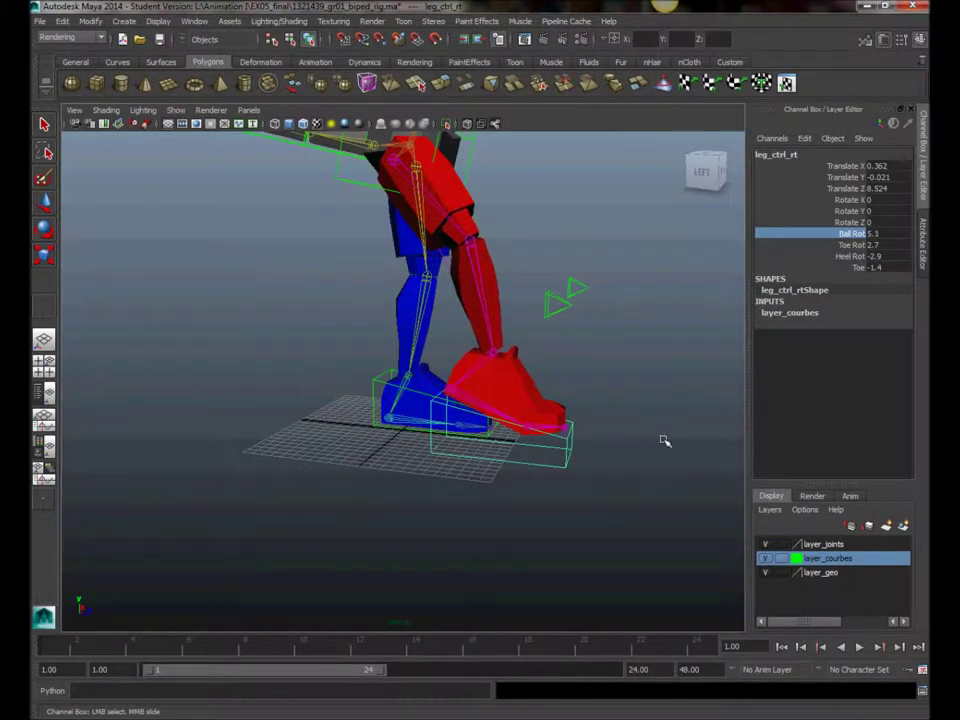
{"action": "left_click", "coordinate": [848, 223]}
{"action": "middle_click_drag", "start_coordinate": [650, 390], "coordinate": [624, 394]}
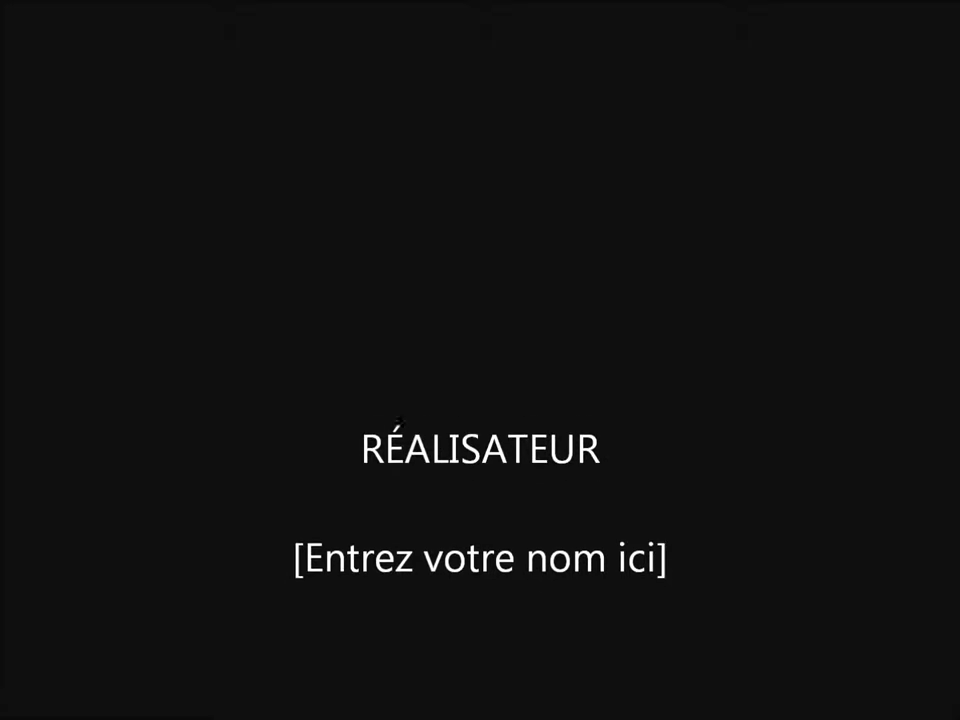